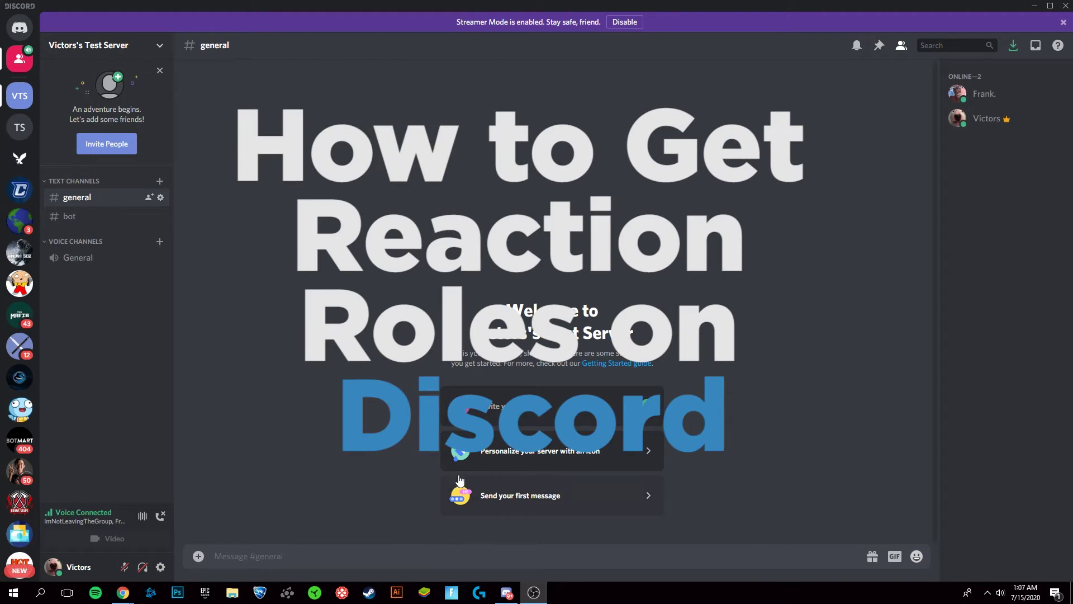
Switch from Discord to Chrome, which shows the Carl-bot Dashboard at carl.gg.
key(alt+Tab)
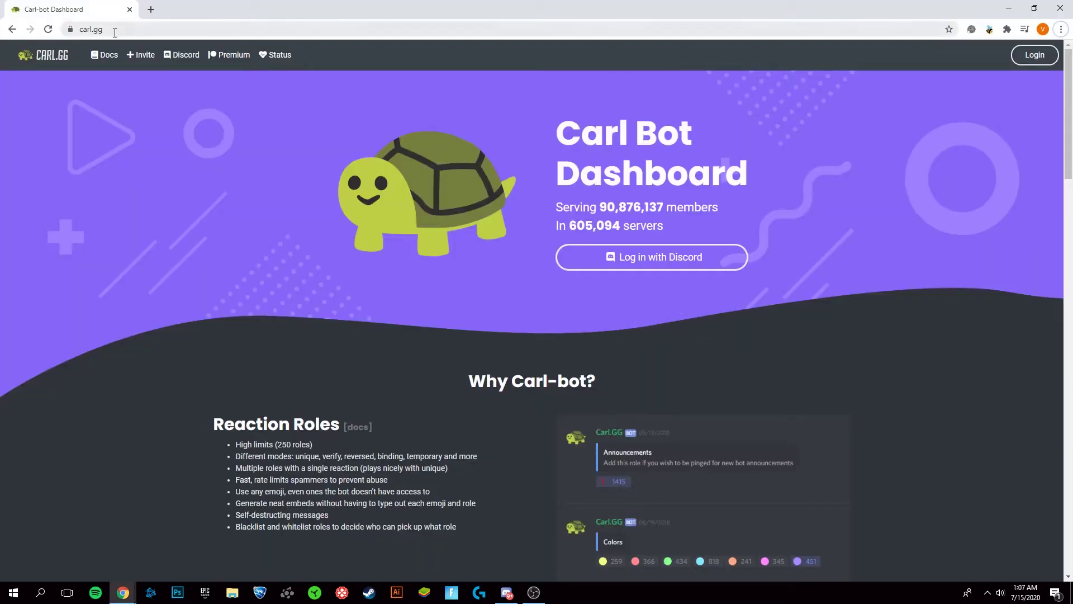
Add Carl-bot to the test server and authorize its listed permissions.
click(151, 29)
click(142, 28)
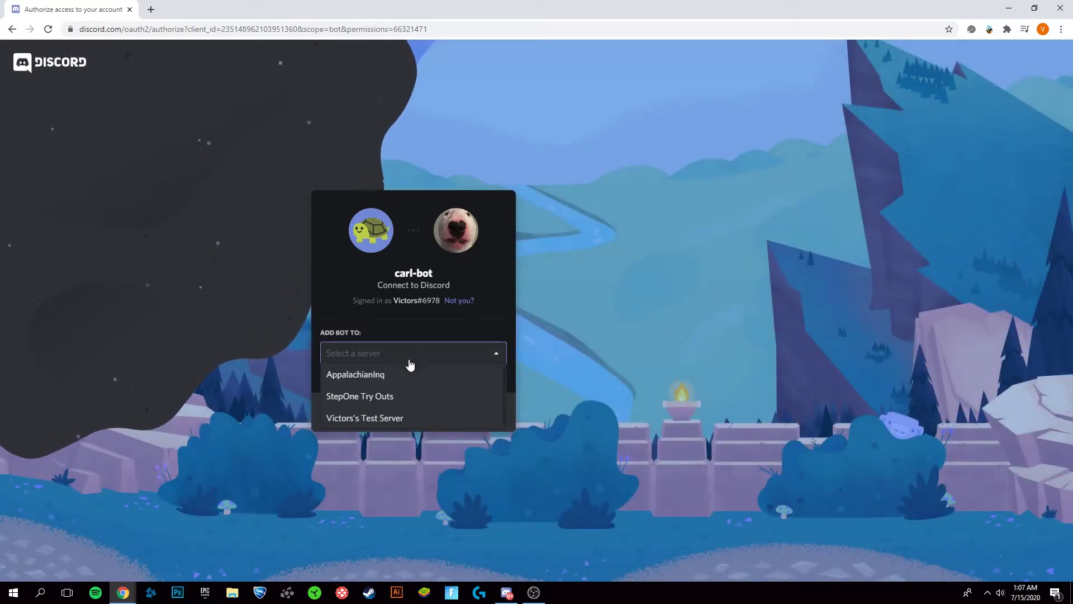
click(425, 422)
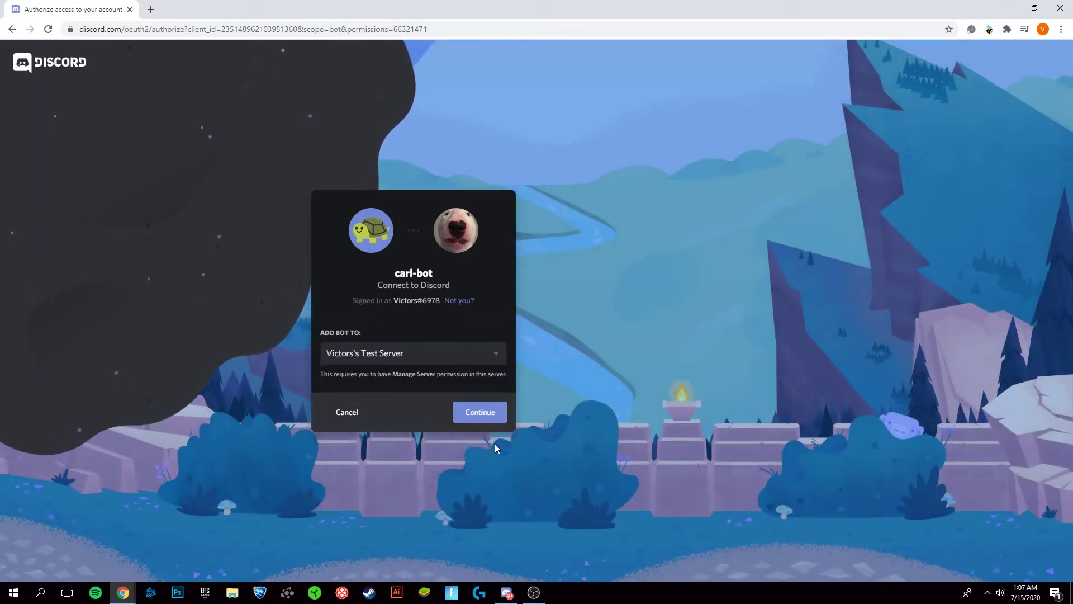
click(479, 412)
scroll(486, 403, down, 3)
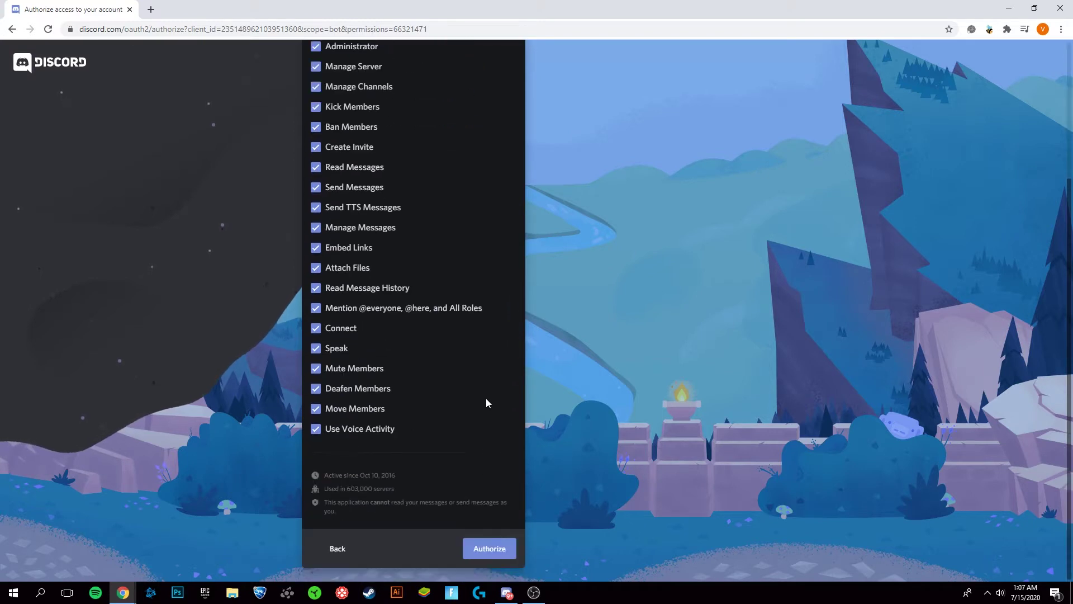
click(488, 548)
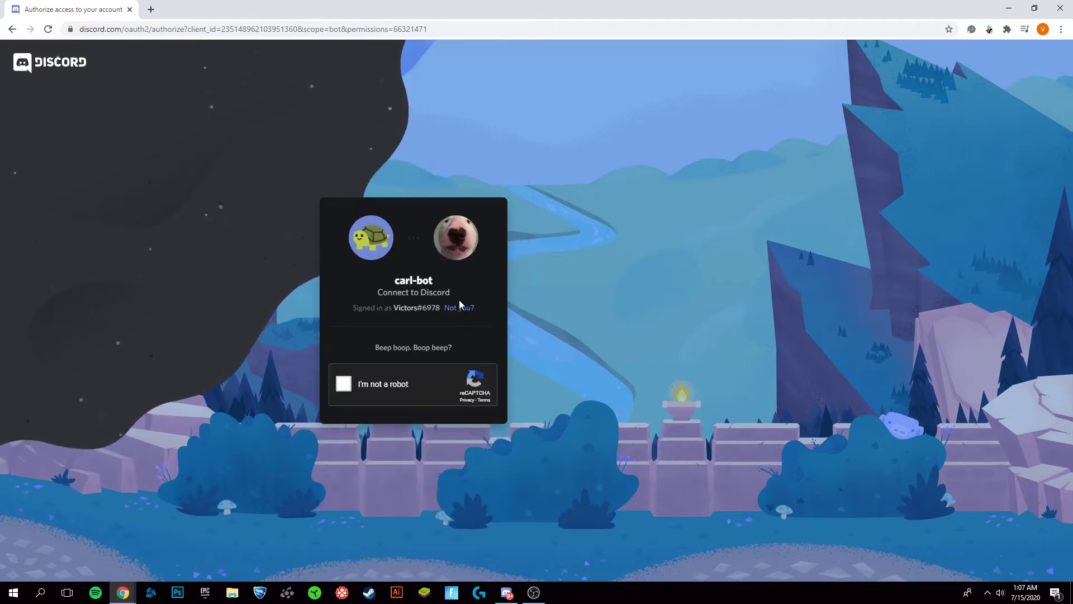
Pass the reCAPTCHA by selecting the traffic-light tiles and submitting.
click(343, 384)
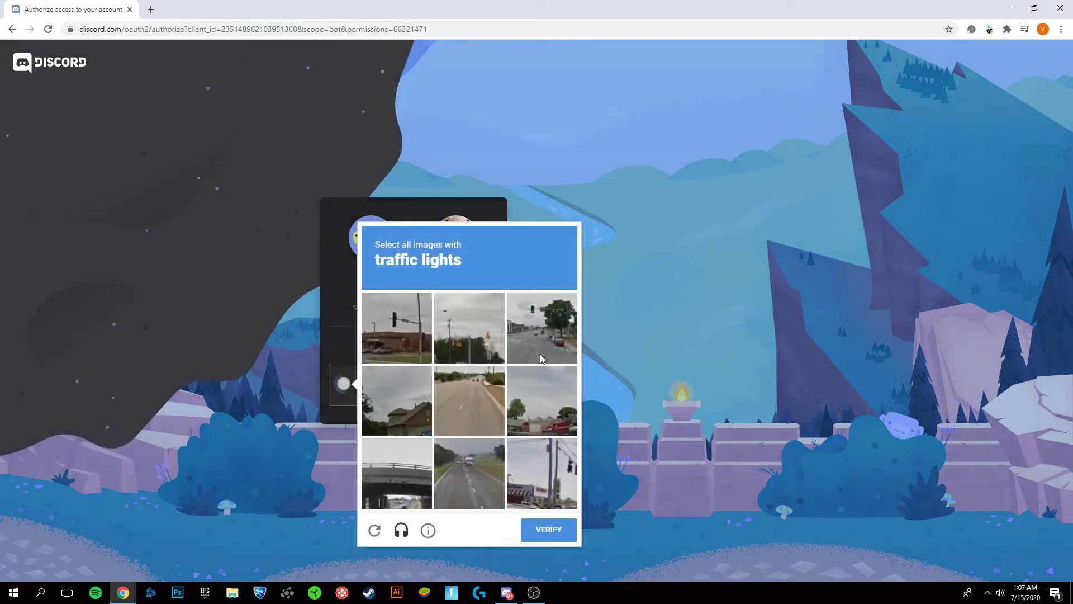
click(401, 328)
click(541, 328)
click(541, 472)
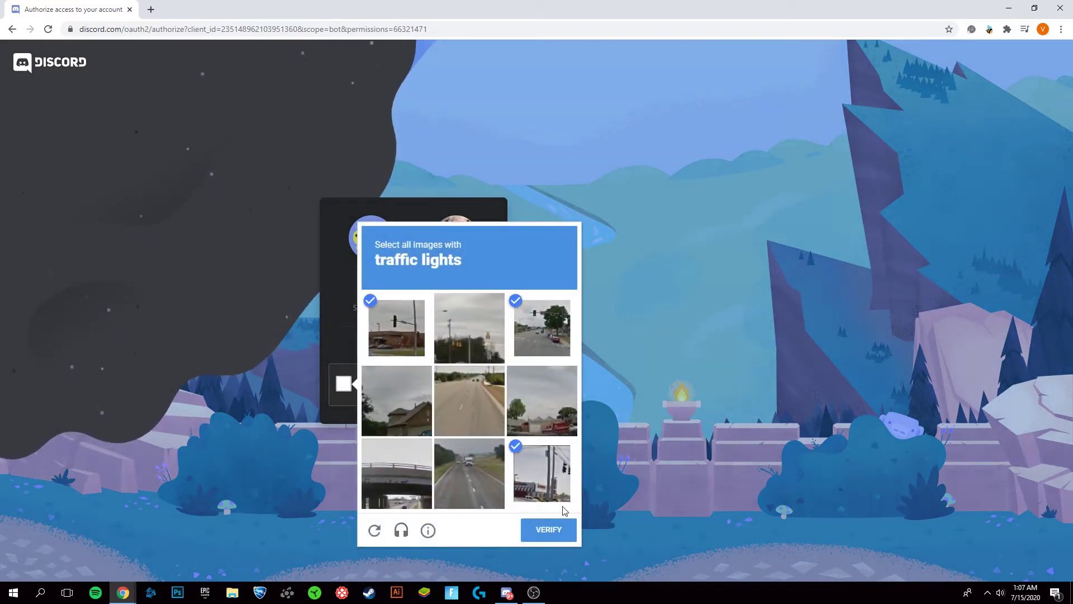
click(548, 528)
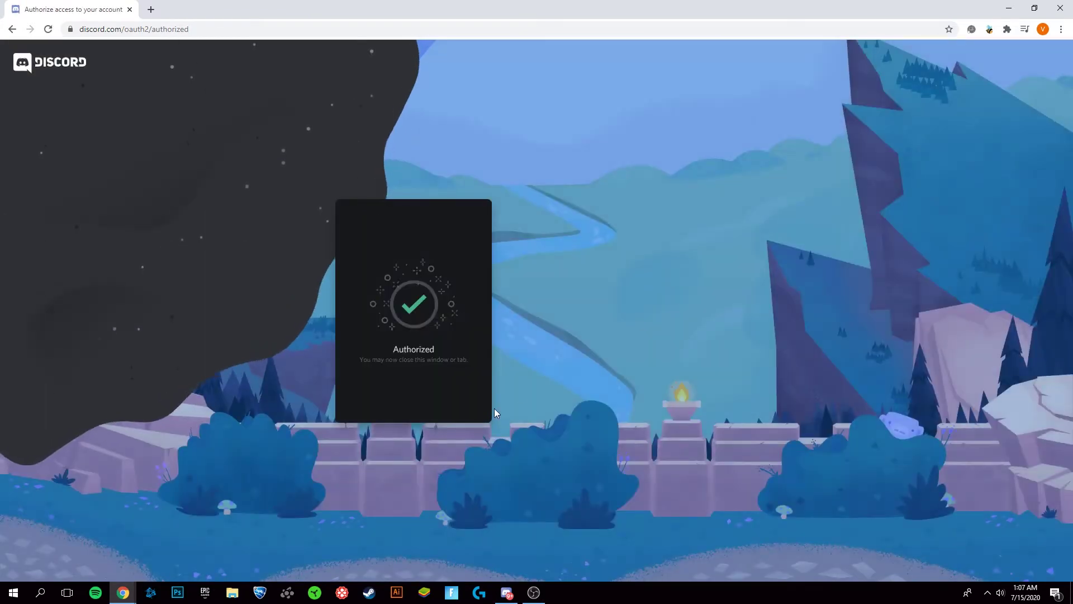
Close Chrome and confirm Carl-bot has joined the server's member list.
click(1060, 8)
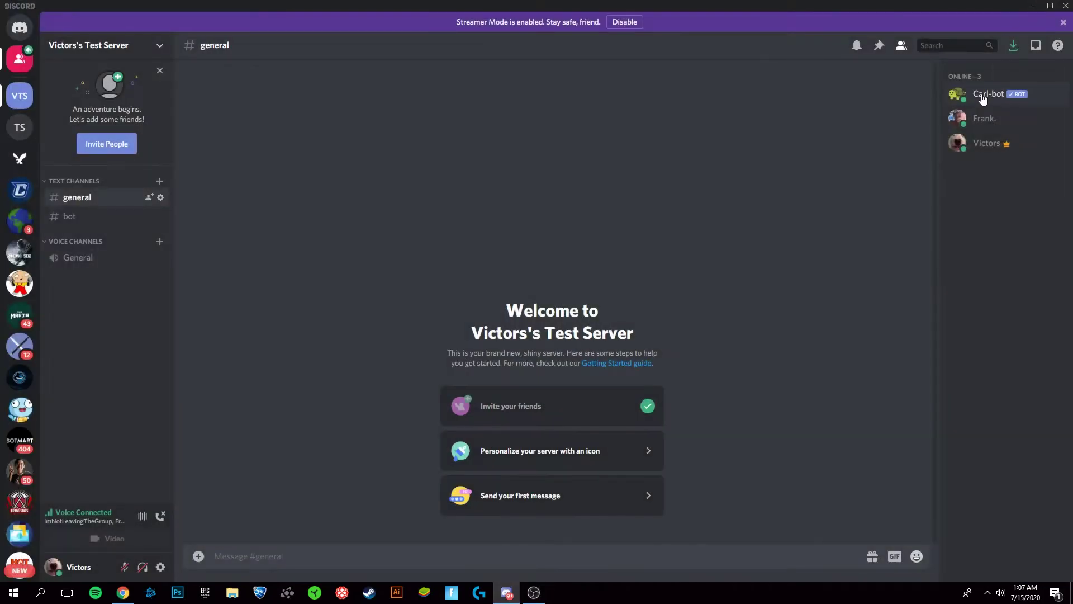
click(985, 96)
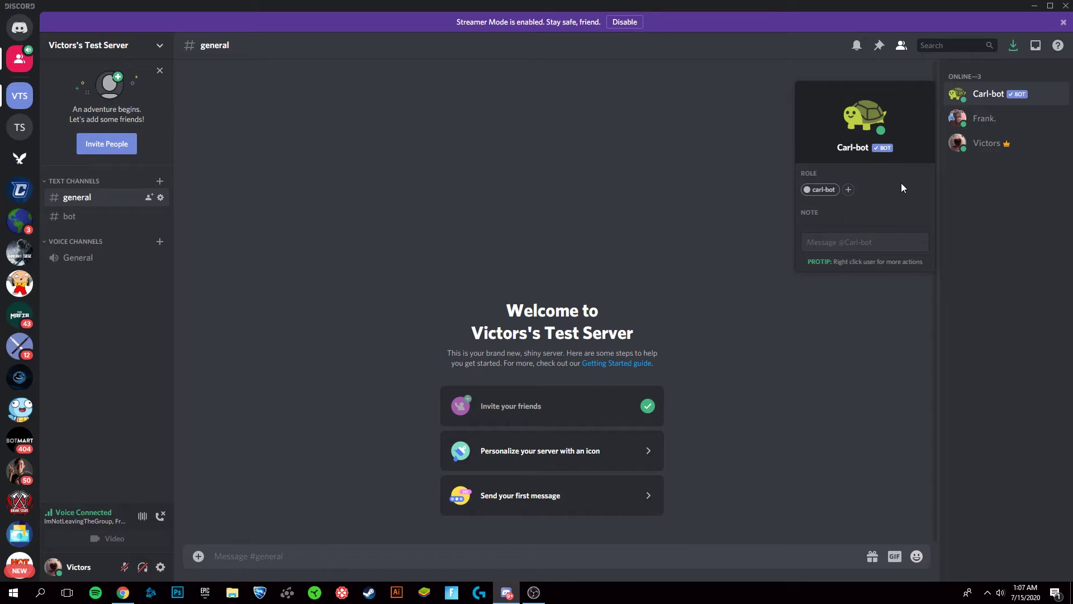
click(1025, 257)
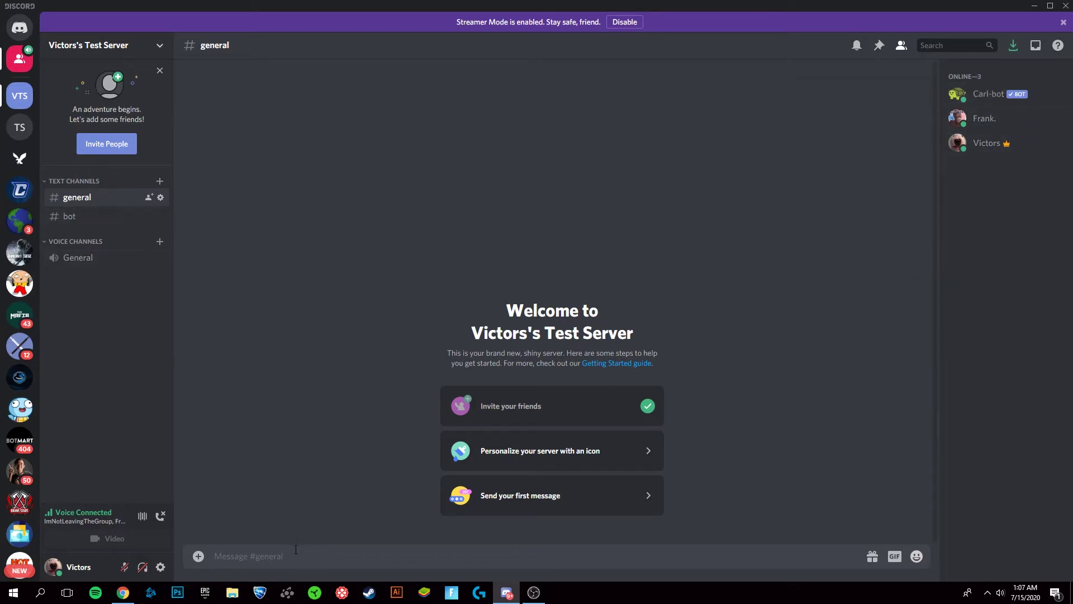
In #bot, send '?reactrole make' and choose #general as the target channel.
click(100, 216)
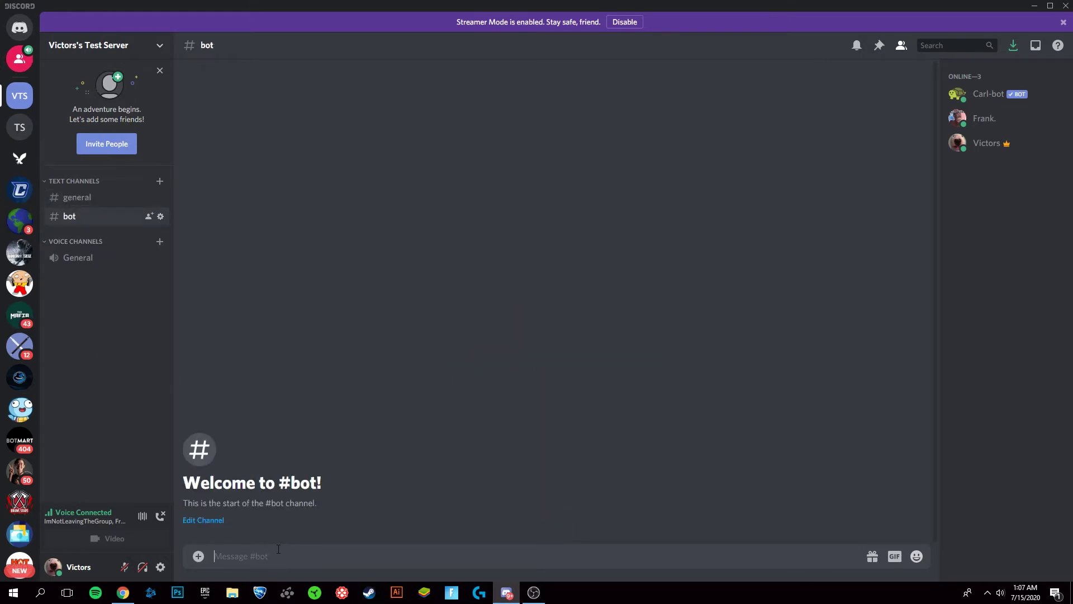
text(?)
text(re)
text(actrole ma)
text(ke)
key(Return)
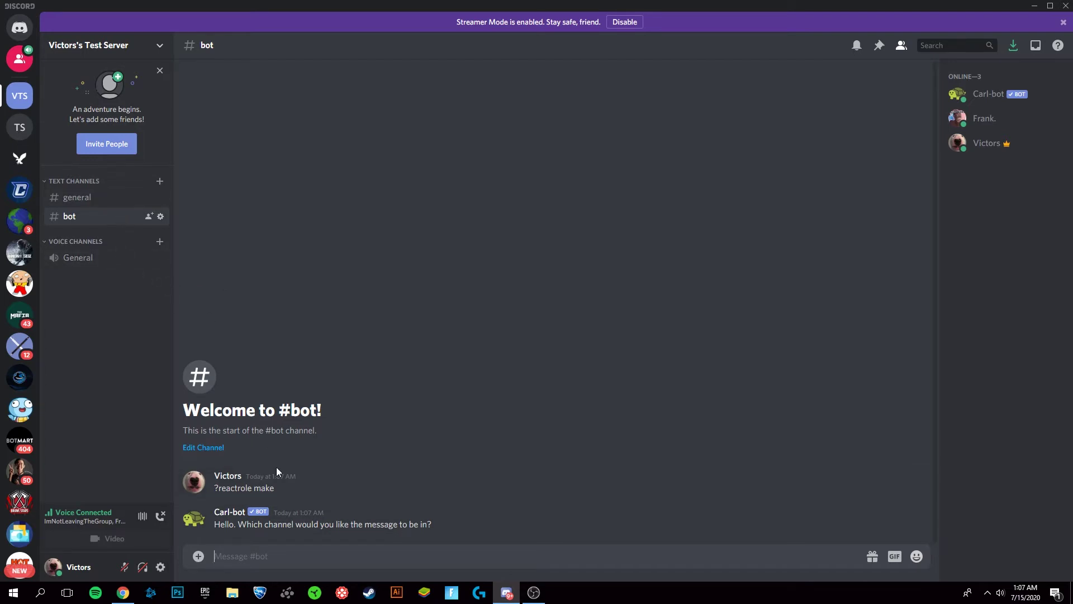
text(#general)
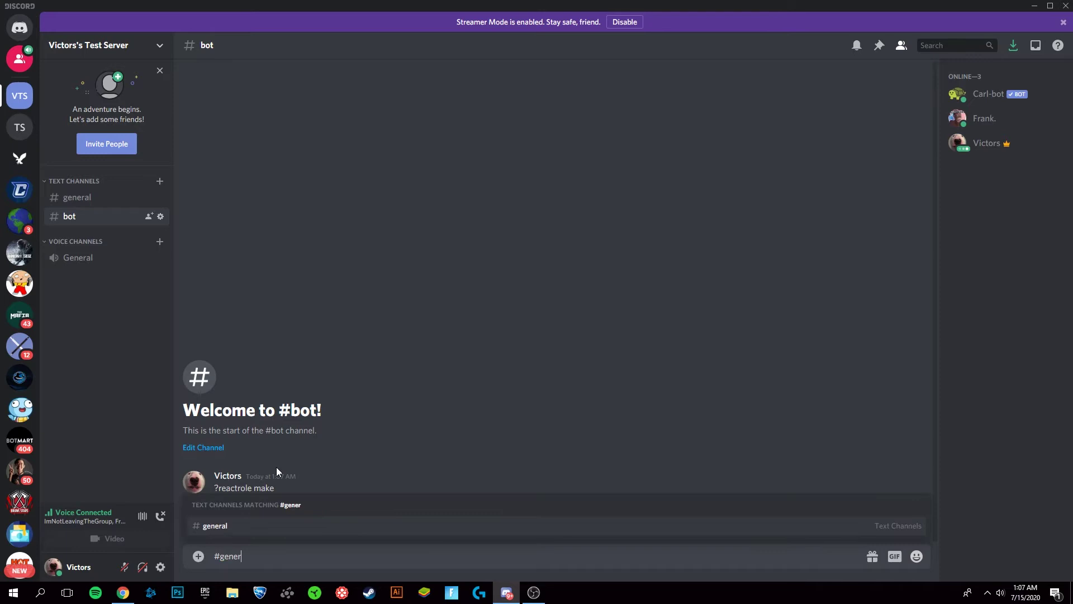
key(Return)
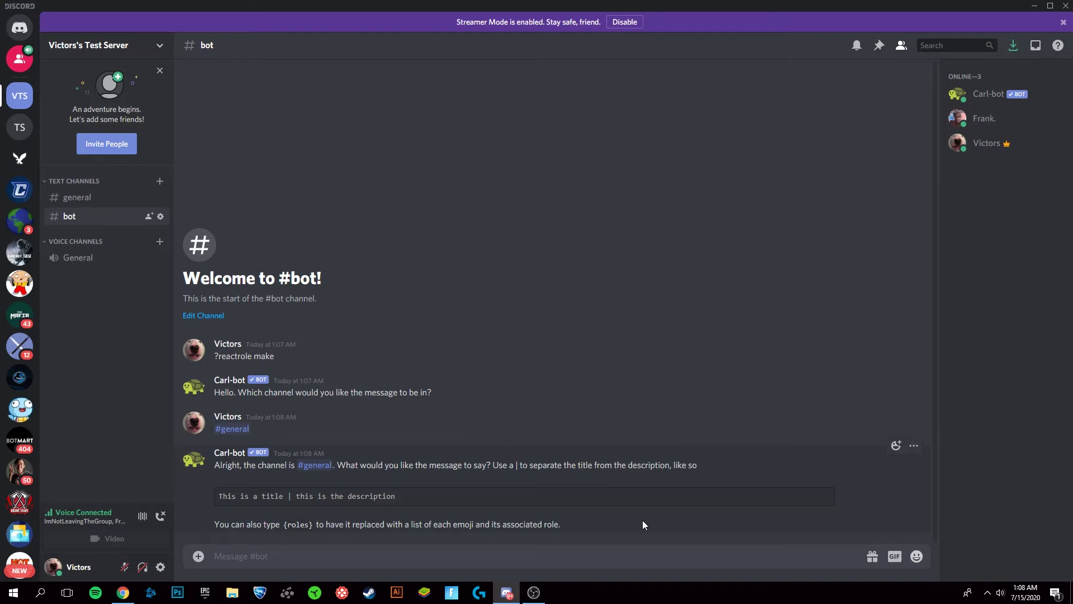
Send 'Roles | {roles}' as the reaction-role message title and description.
text(Roles)
text({roles)
key(Return)
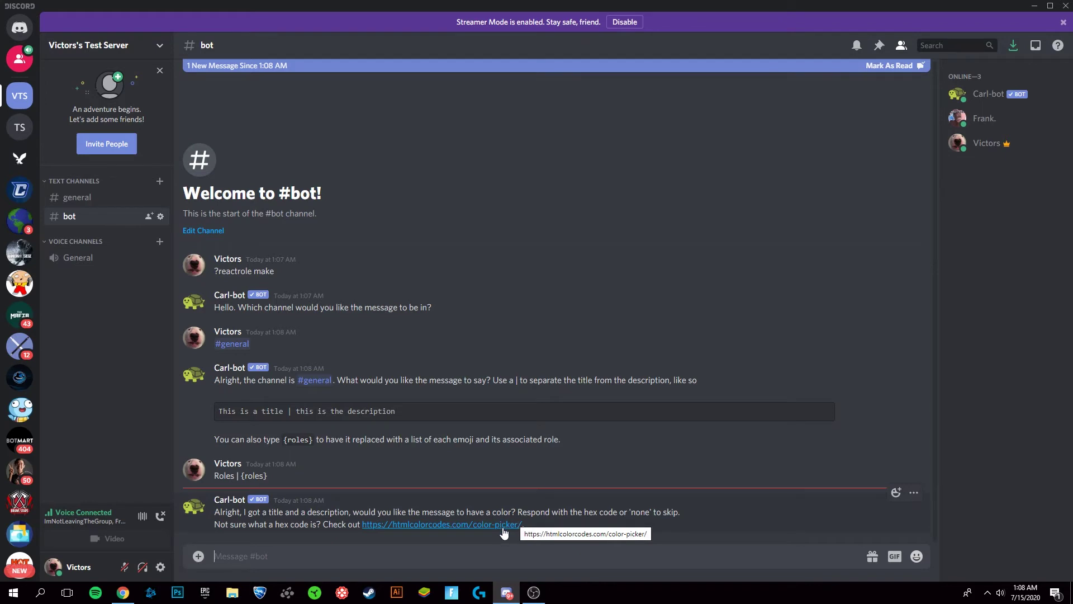
On htmlcolorcodes.com, pick vivid purple #A200FF and select its hex code.
click(414, 527)
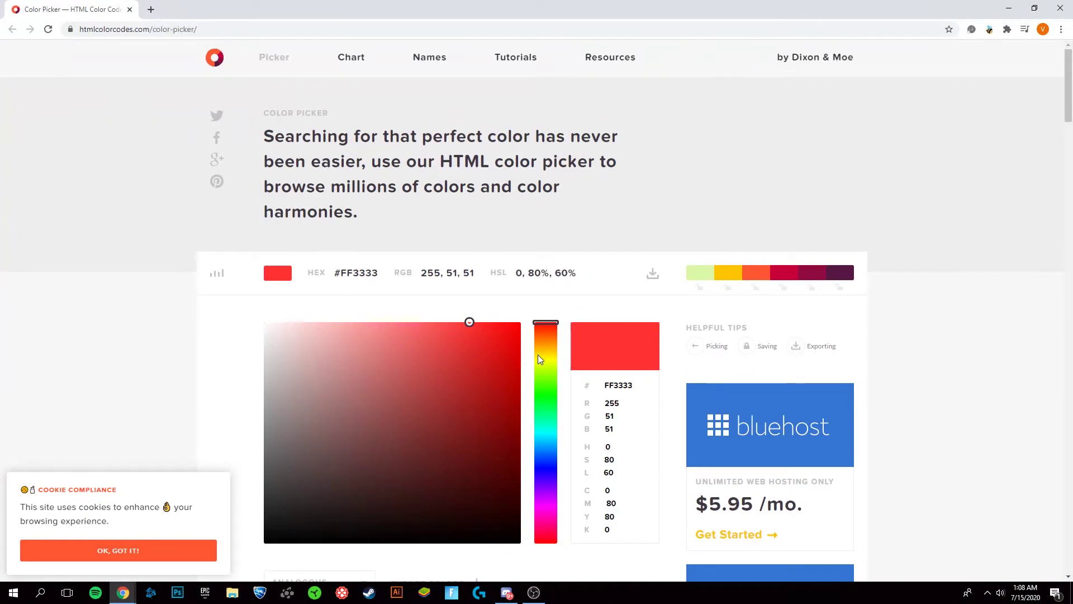
drag(538, 354, 546, 493)
drag(465, 400, 562, 278)
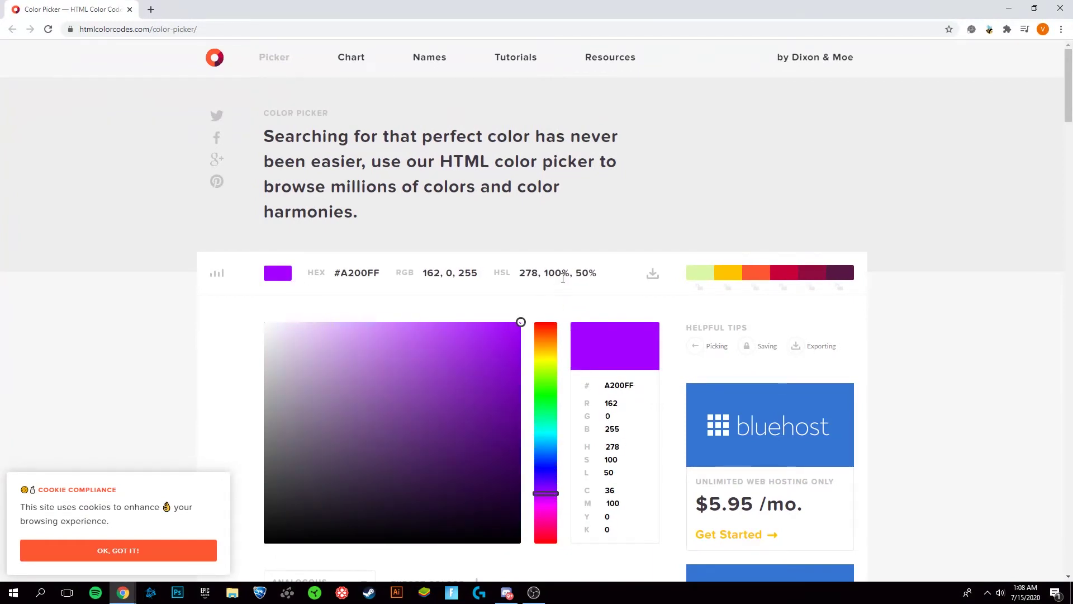
click(397, 279)
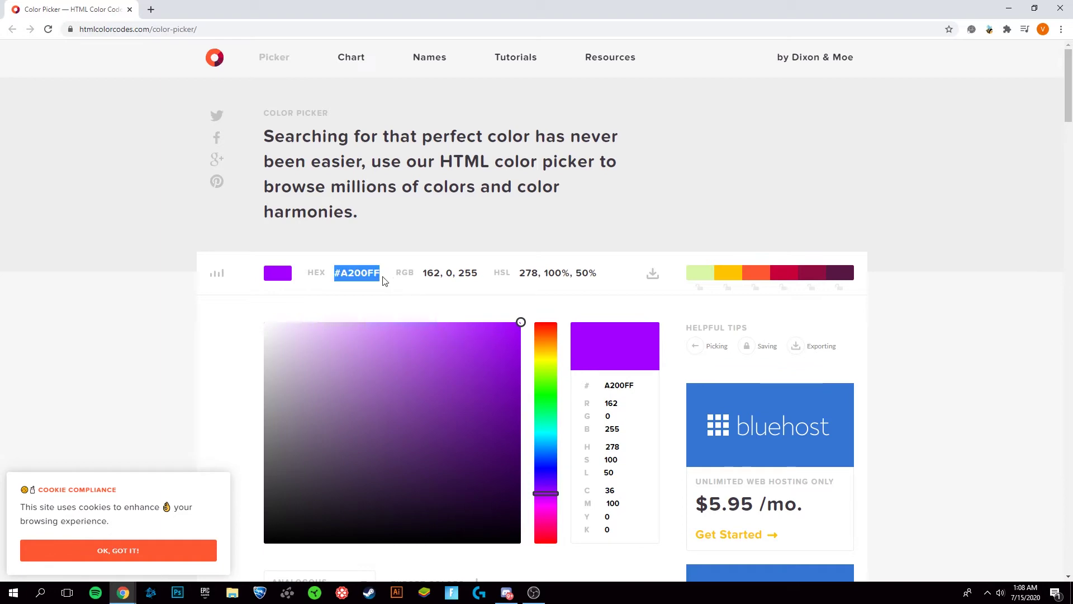
Back in Discord, paste and send #A200FF as the message colour.
click(1060, 9)
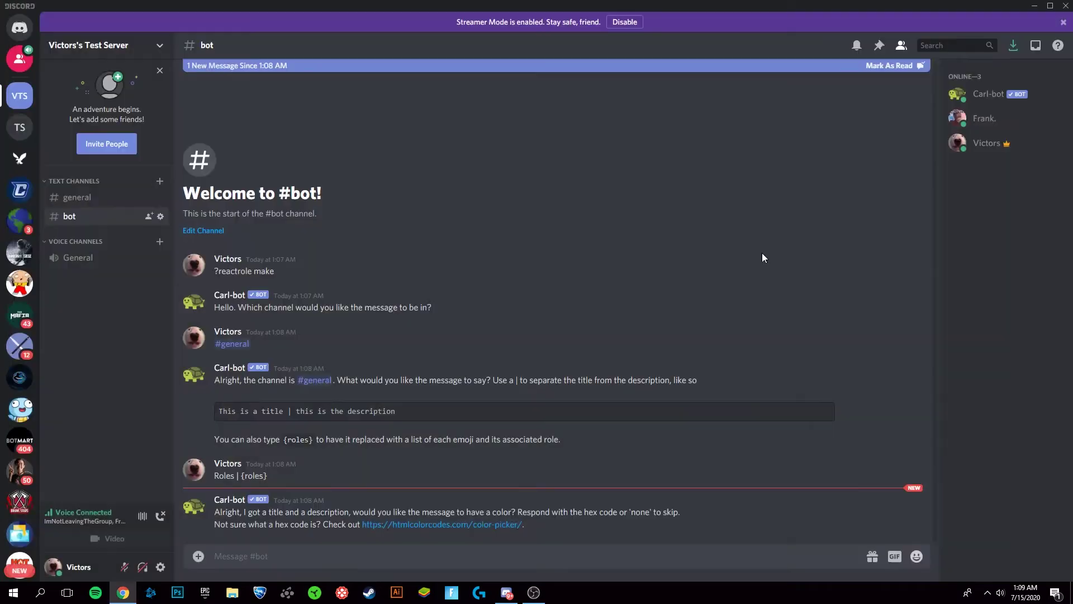
text(#A200FF)
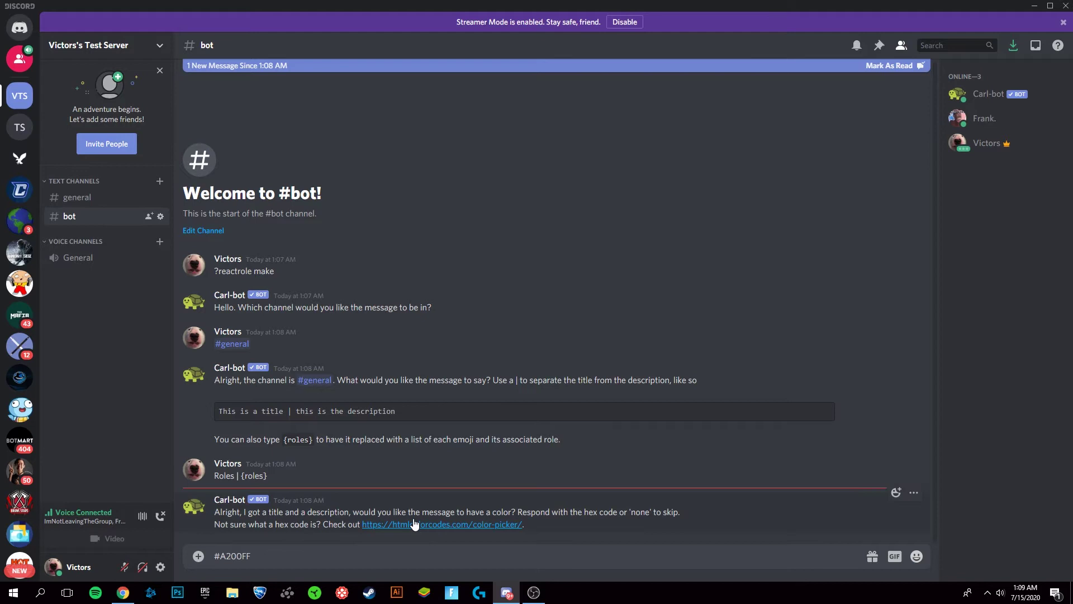
key(Return)
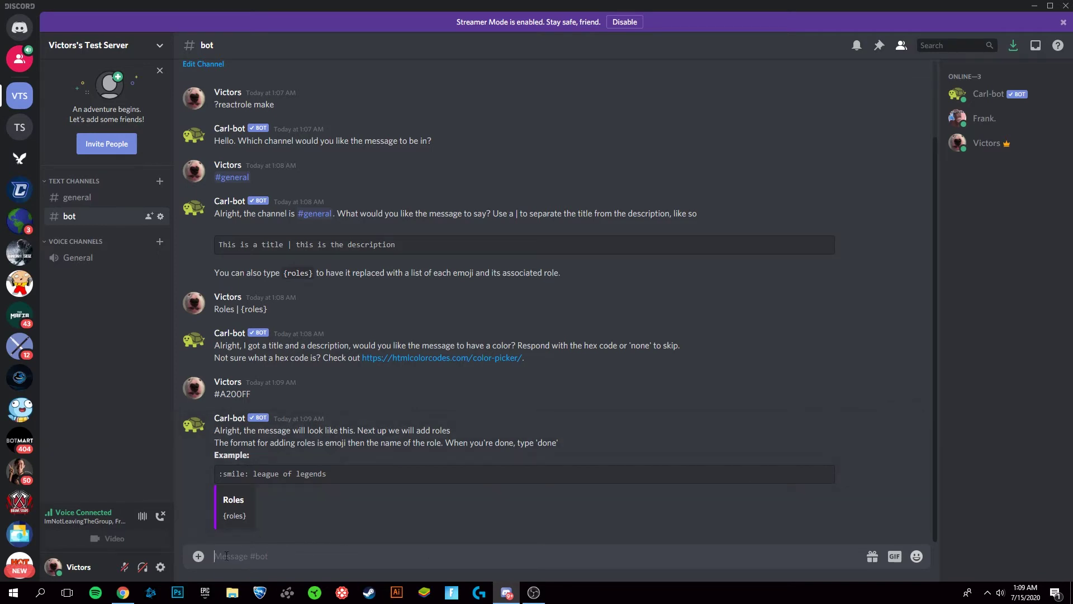
In Server Settings > Roles, create two new roles.
click(118, 47)
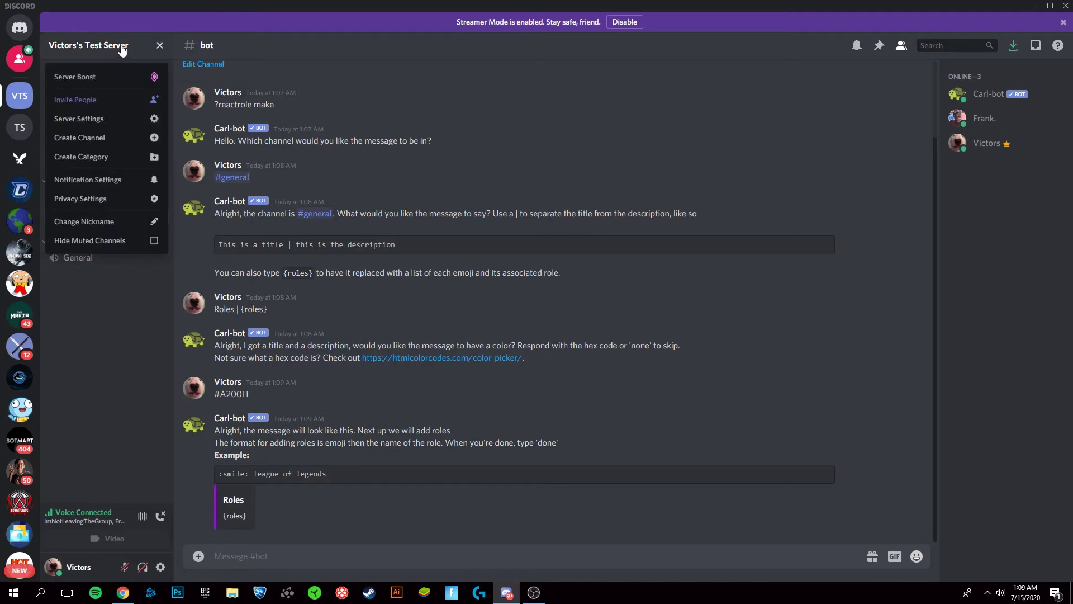
click(150, 122)
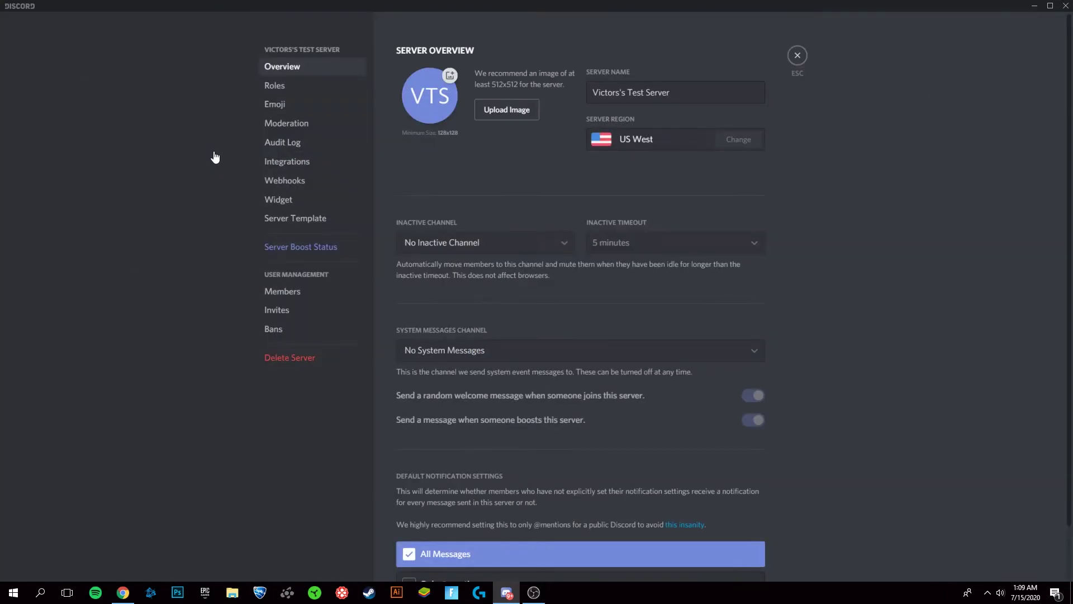
click(290, 91)
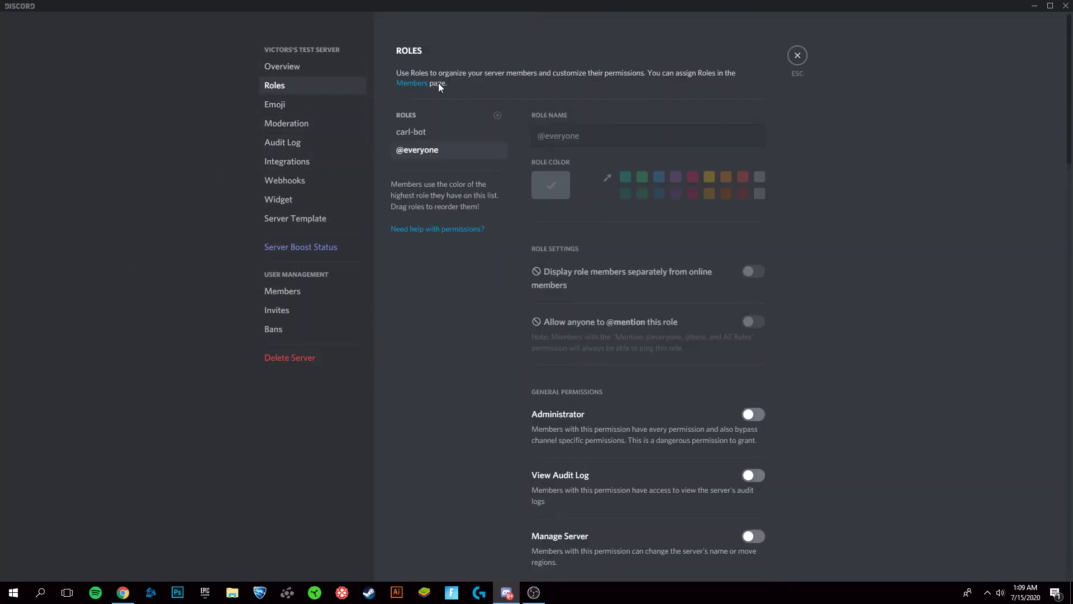
click(497, 116)
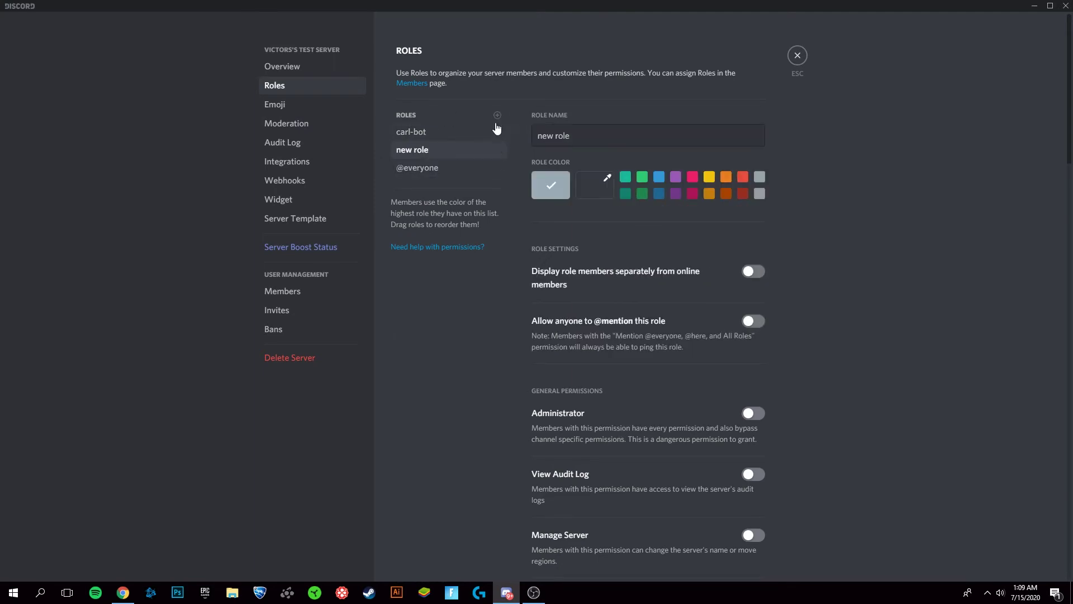
click(496, 119)
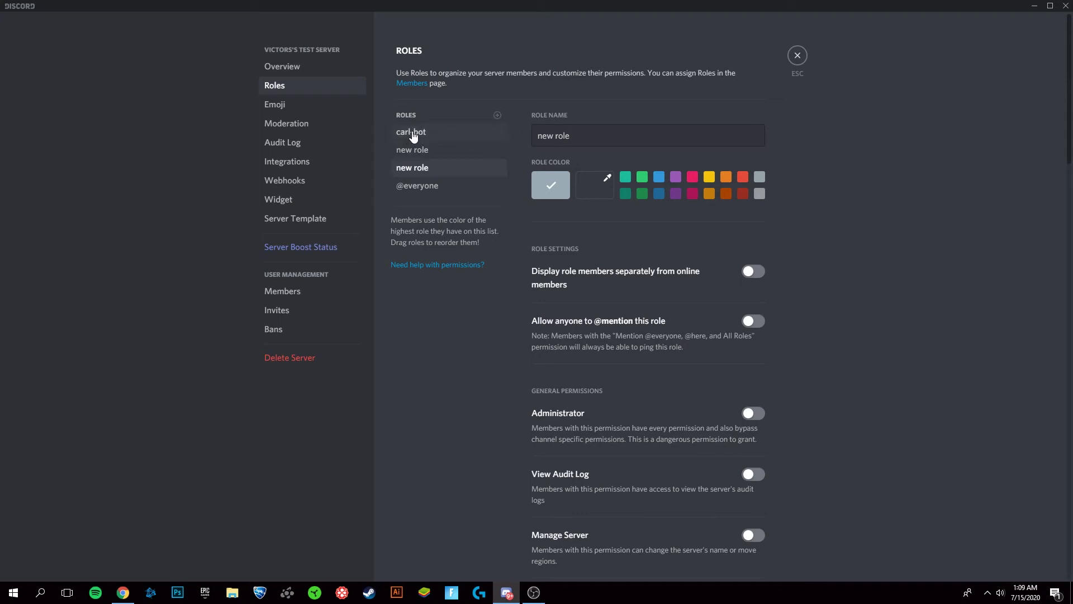
Rename the first new role to 'blue' and give it a blue colour.
click(440, 156)
double_click(546, 135)
key(ctrl+a)
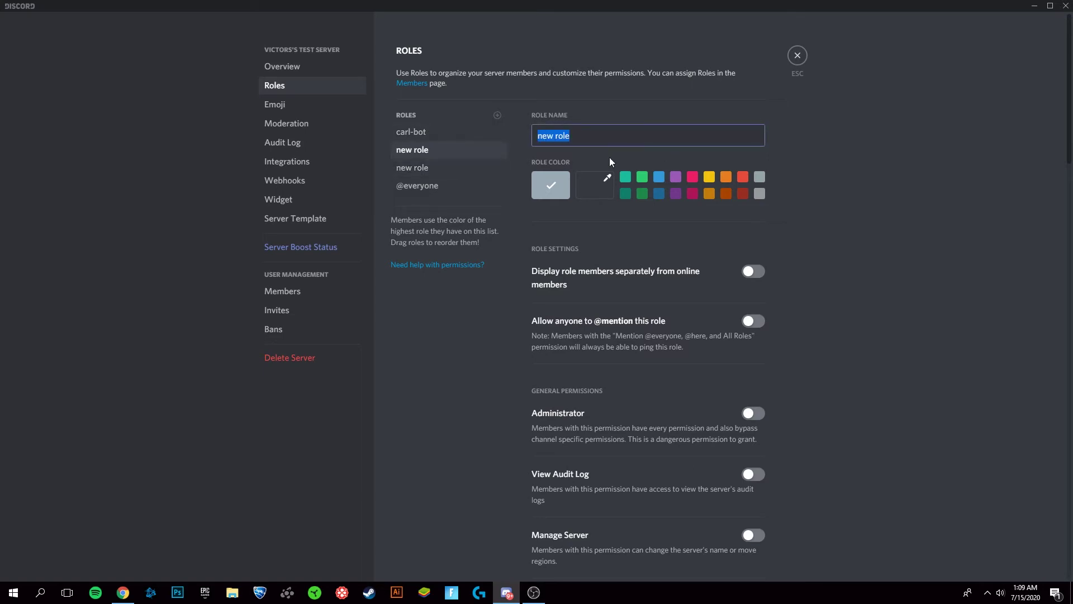
text(blue)
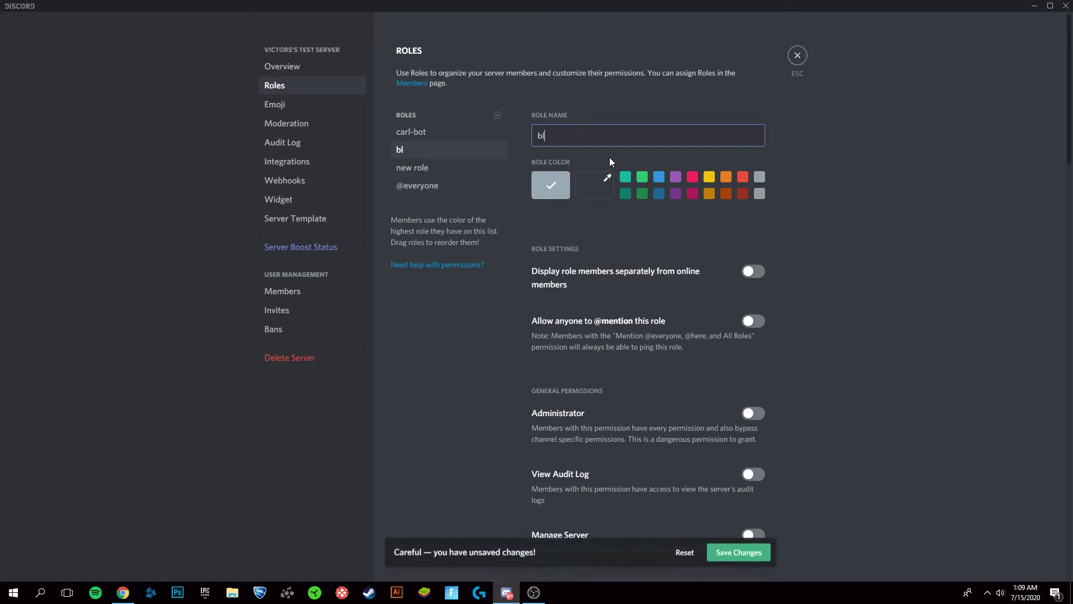
click(658, 178)
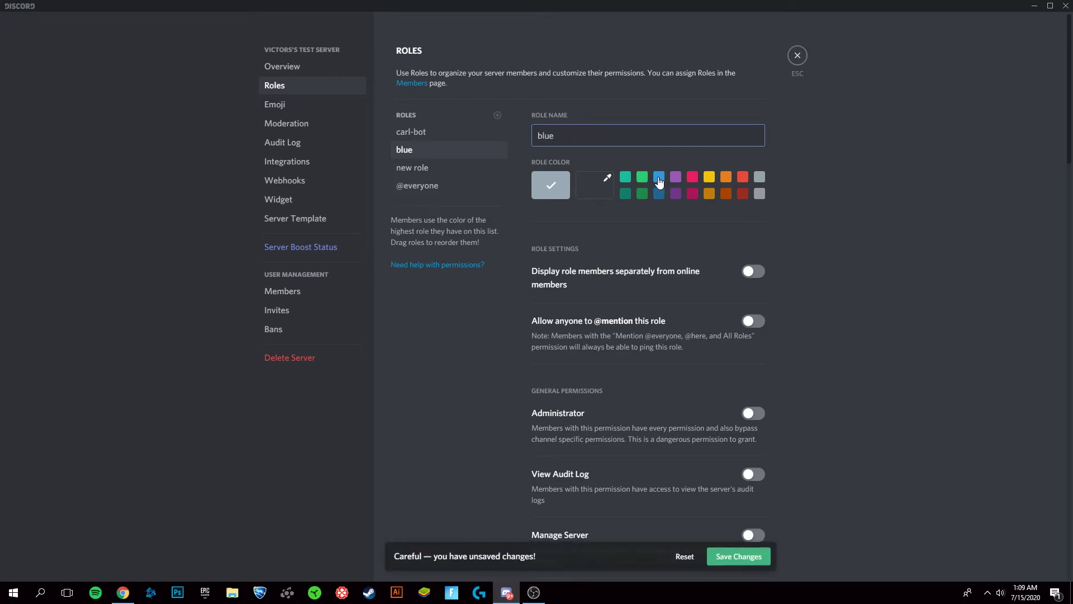
Rename the second role to 'red', colour it bright red, and save changes.
click(430, 169)
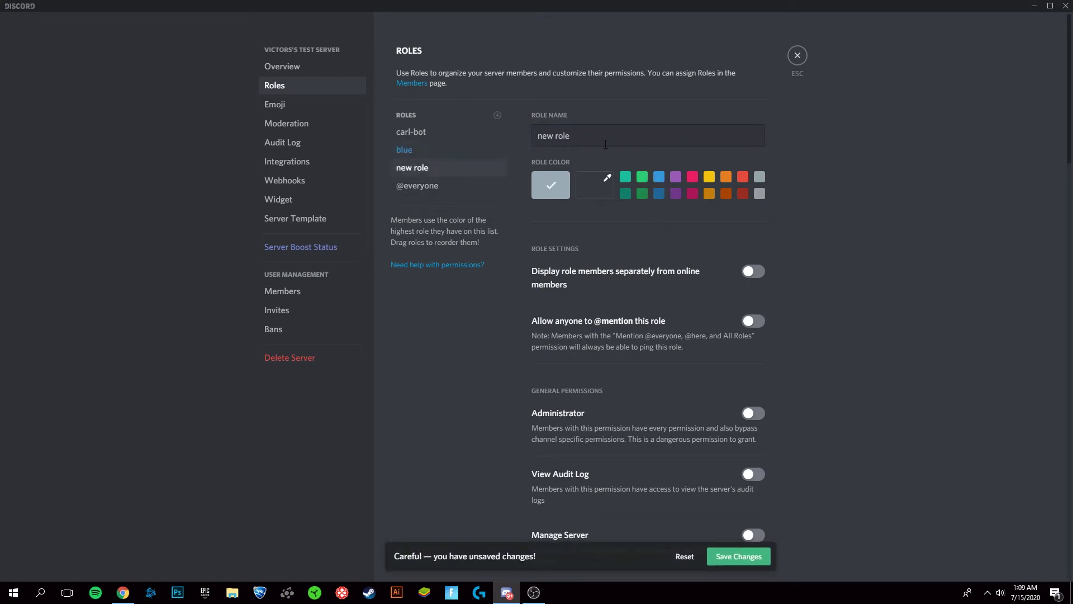
click(596, 140)
key(ctrl+a)
text(red)
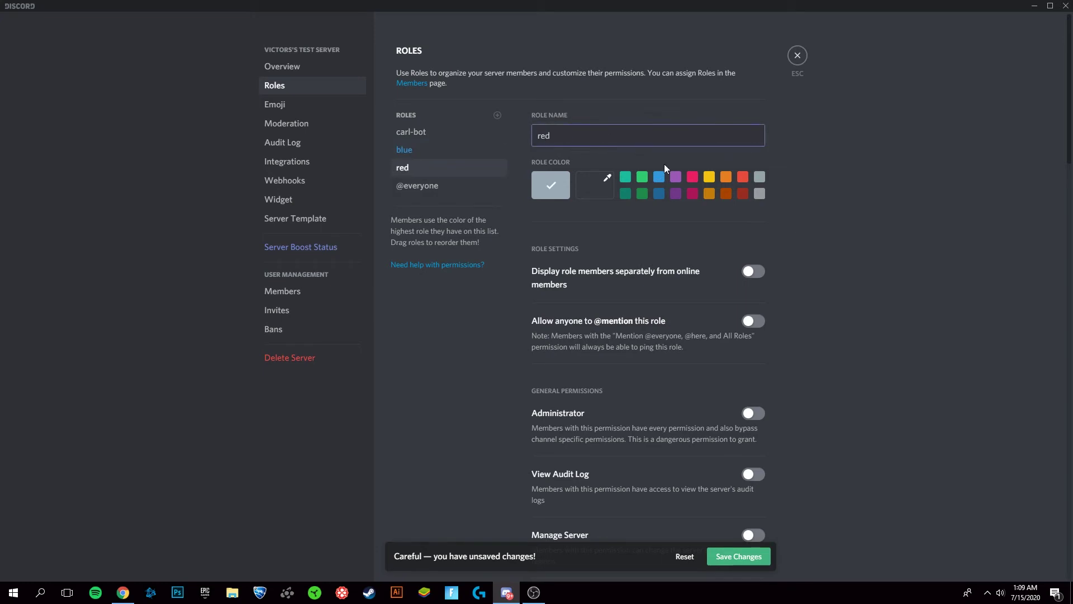
click(692, 177)
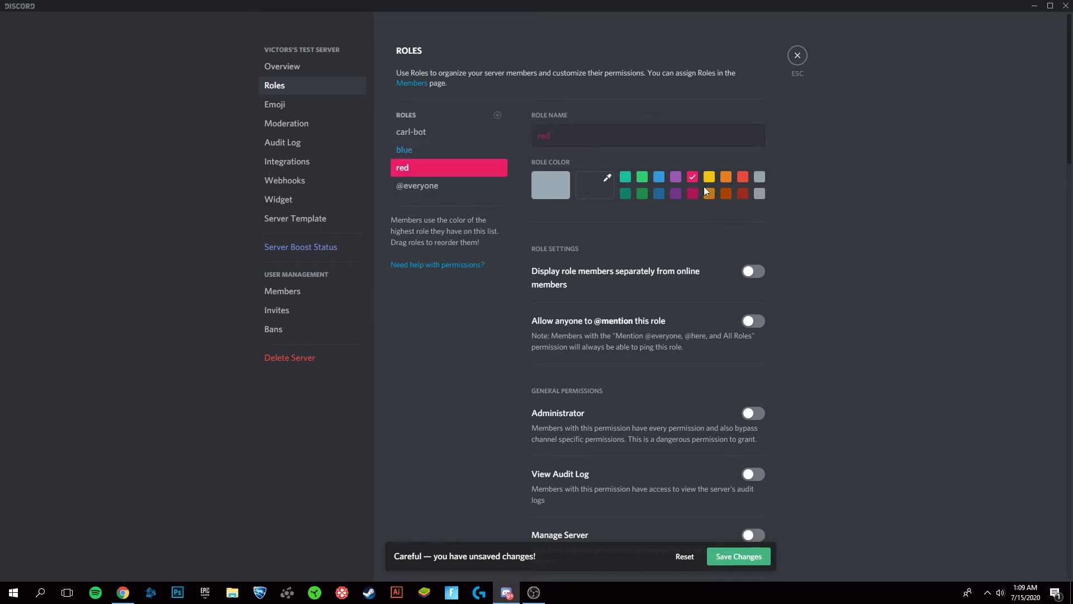
click(742, 194)
click(743, 176)
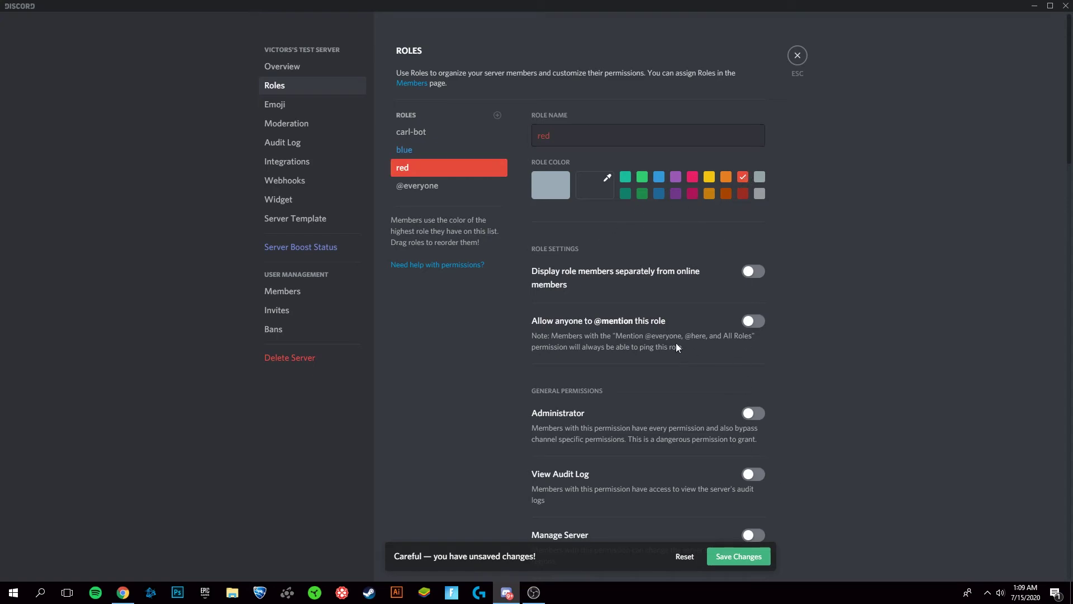
scroll(676, 346, down, 3)
scroll(712, 428, up, 1)
click(732, 559)
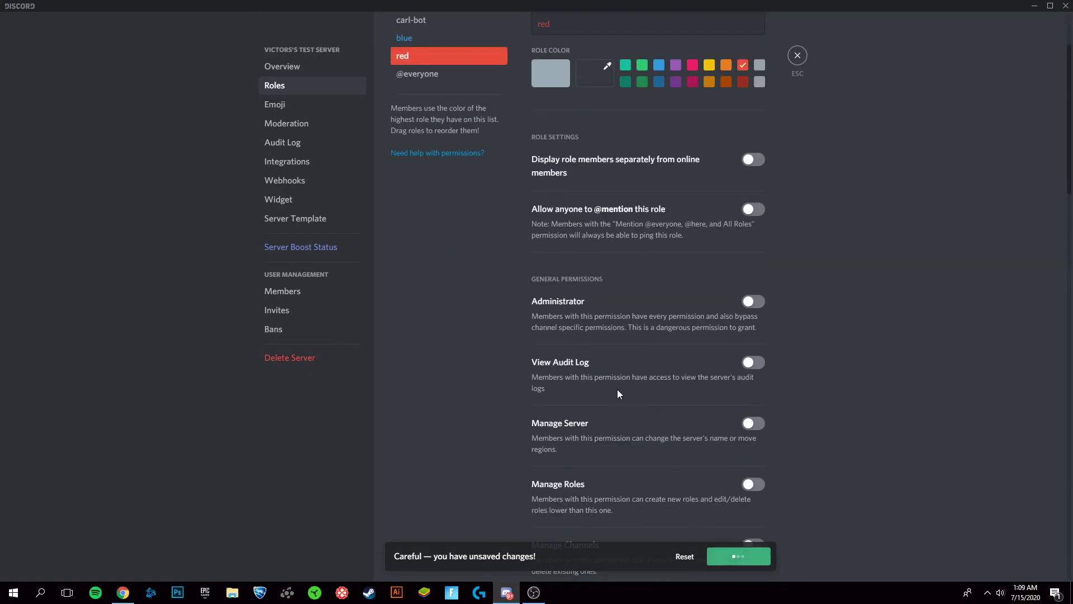
scroll(639, 297, down, 1)
scroll(638, 296, up, 3)
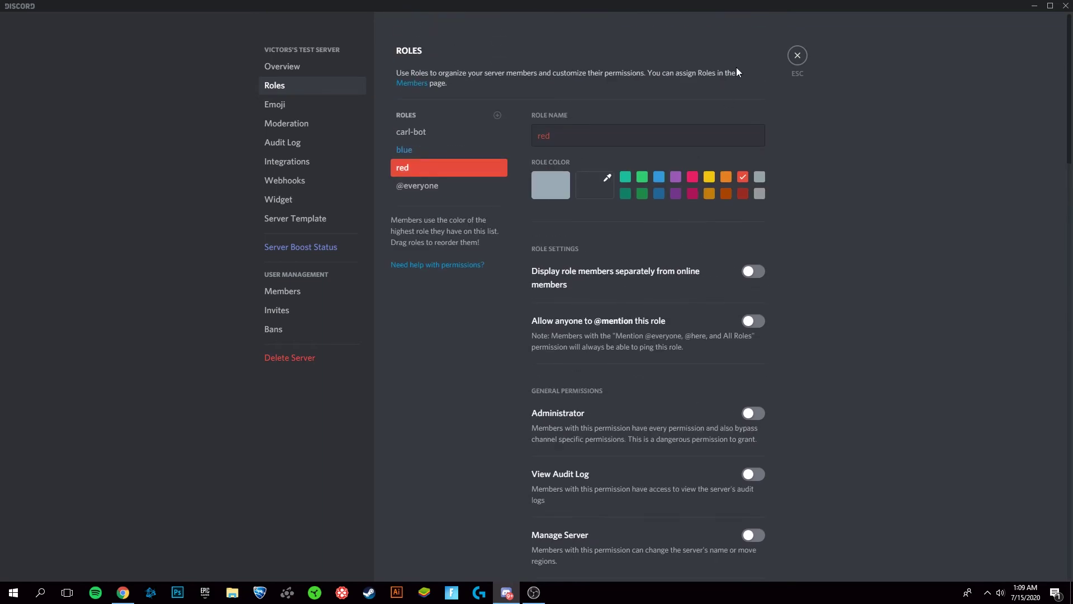
Close settings and send ':blue_square: blue' in #bot to pair the emoji with the blue role.
click(800, 58)
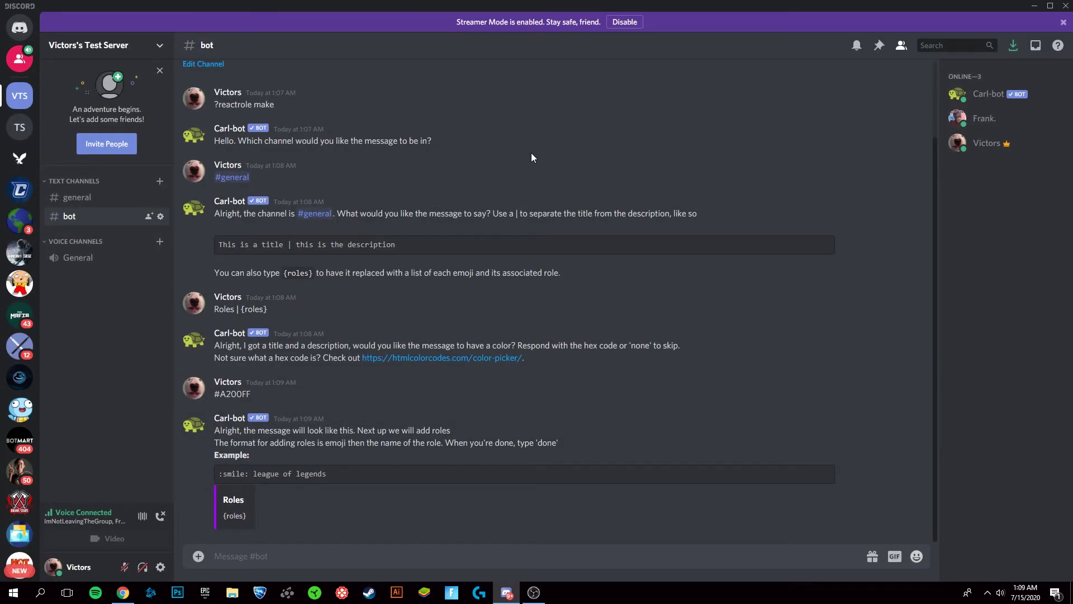
text(:)
text(blue)
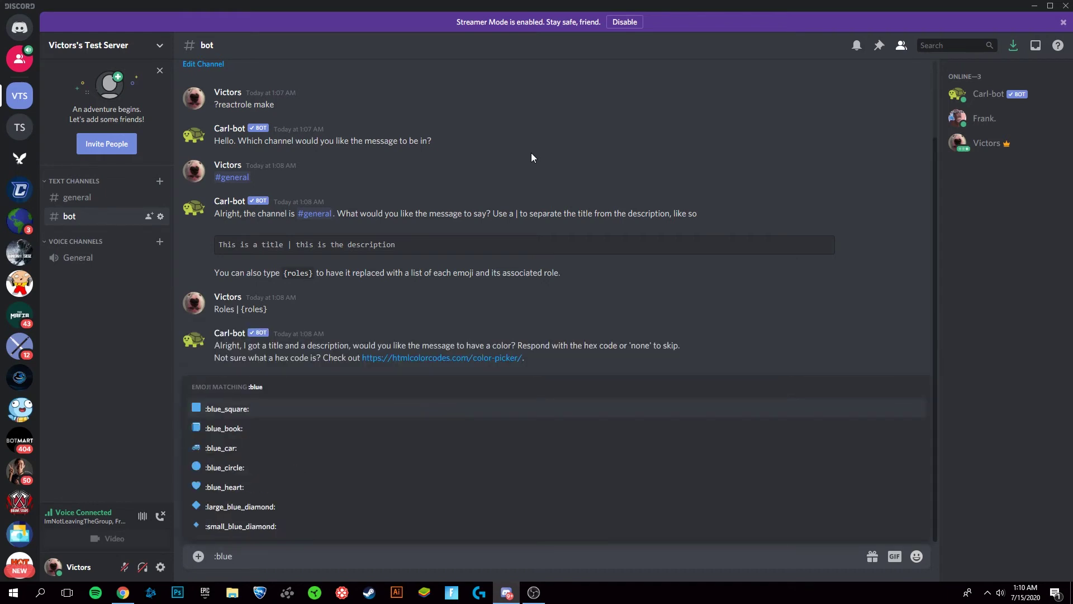
click(373, 408)
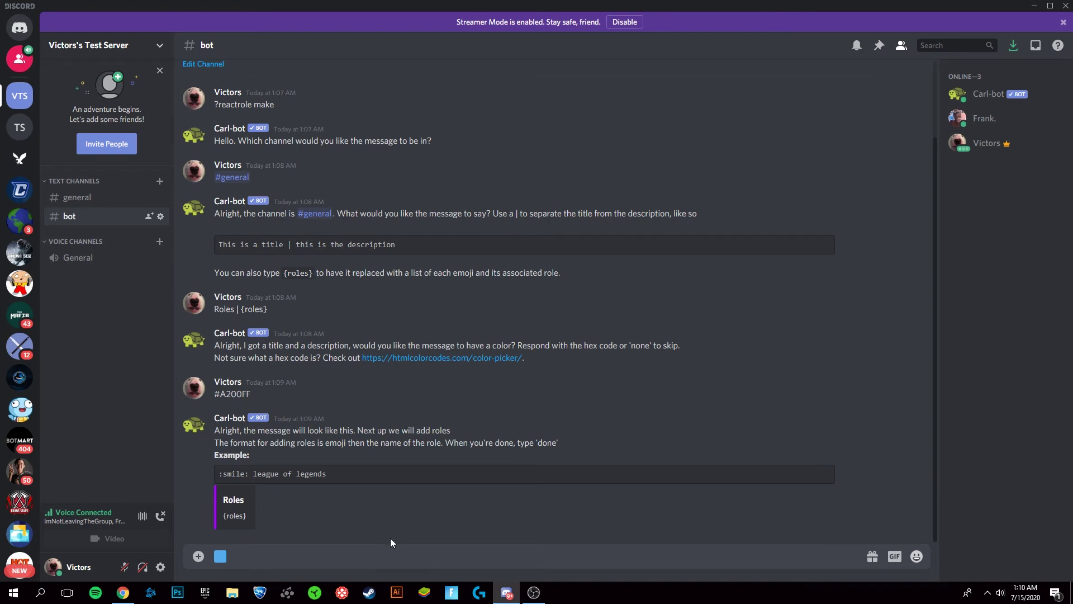
text(blue)
key(Return)
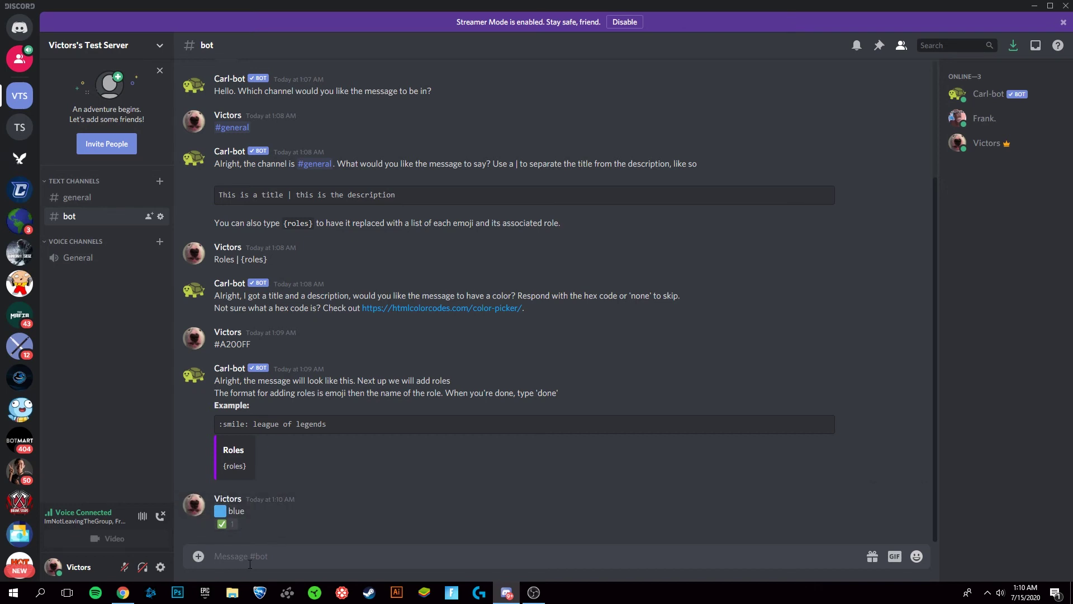
Send ':red_square: red' in #bot to pair the emoji with the red role.
text(:red)
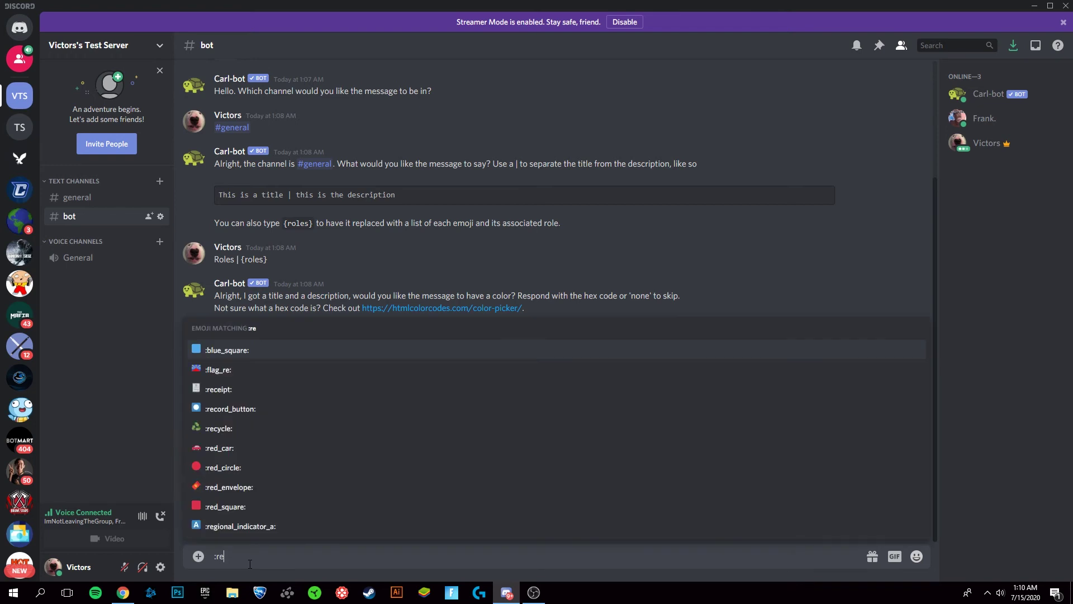
key(Down)
key(Down)
key(Down)
key(Return)
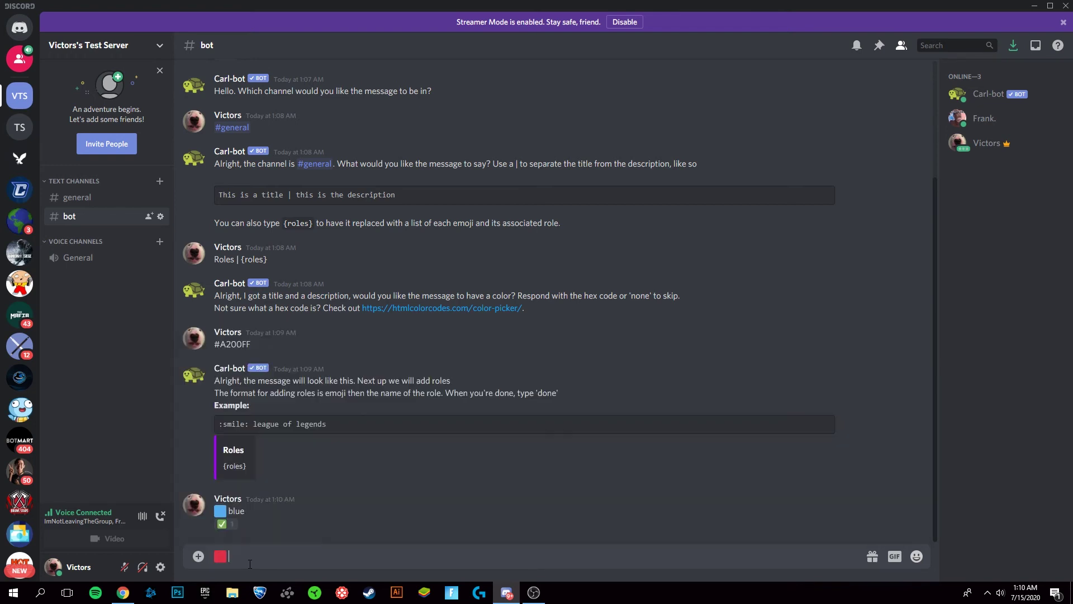
text(red)
key(Return)
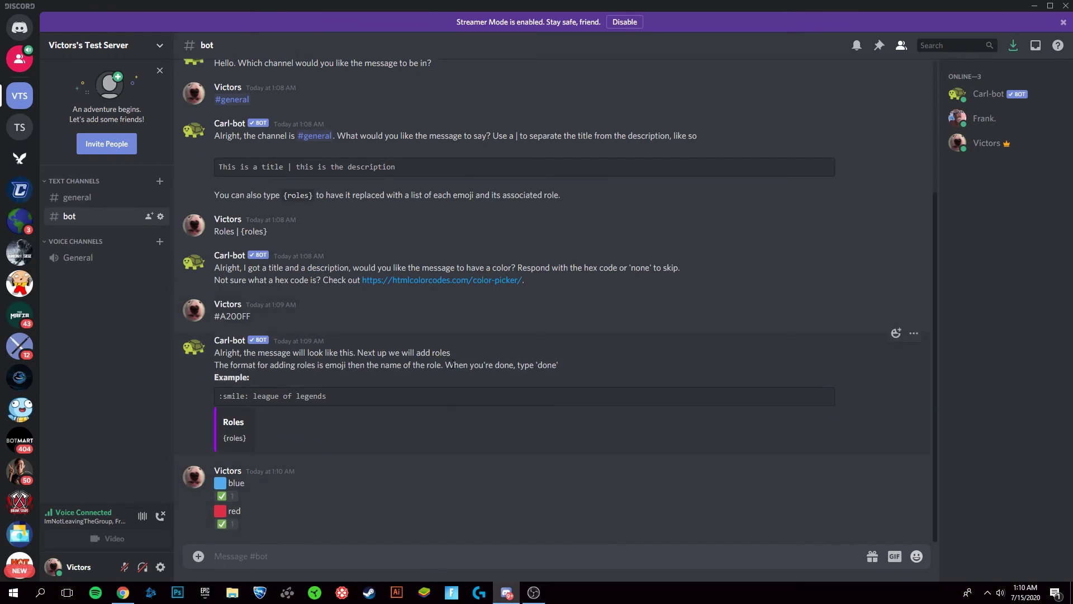
drag(446, 365, 545, 374)
click(373, 555)
Send 'done' to finish setup and jump to the Roles message in #general.
text(done)
key(Return)
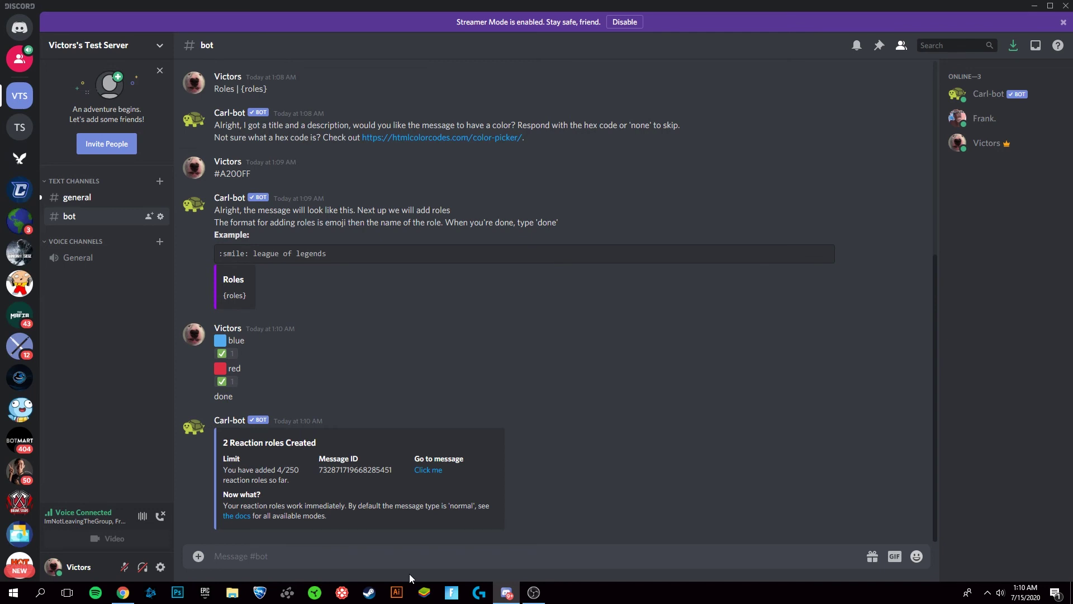
click(433, 470)
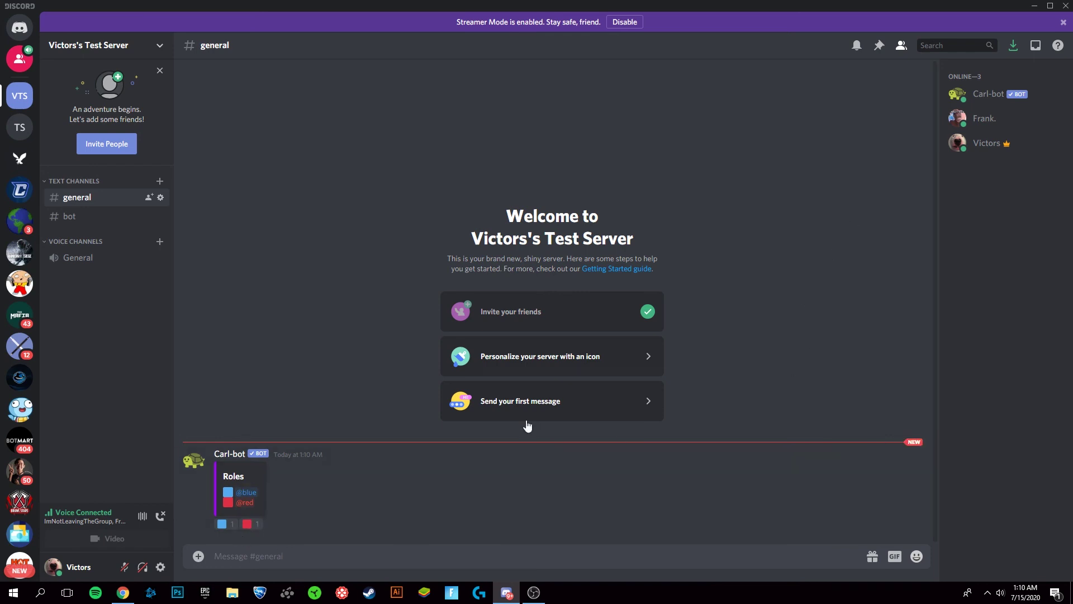
Test the blue and red square reactions, then remove blue so only red remains.
click(225, 526)
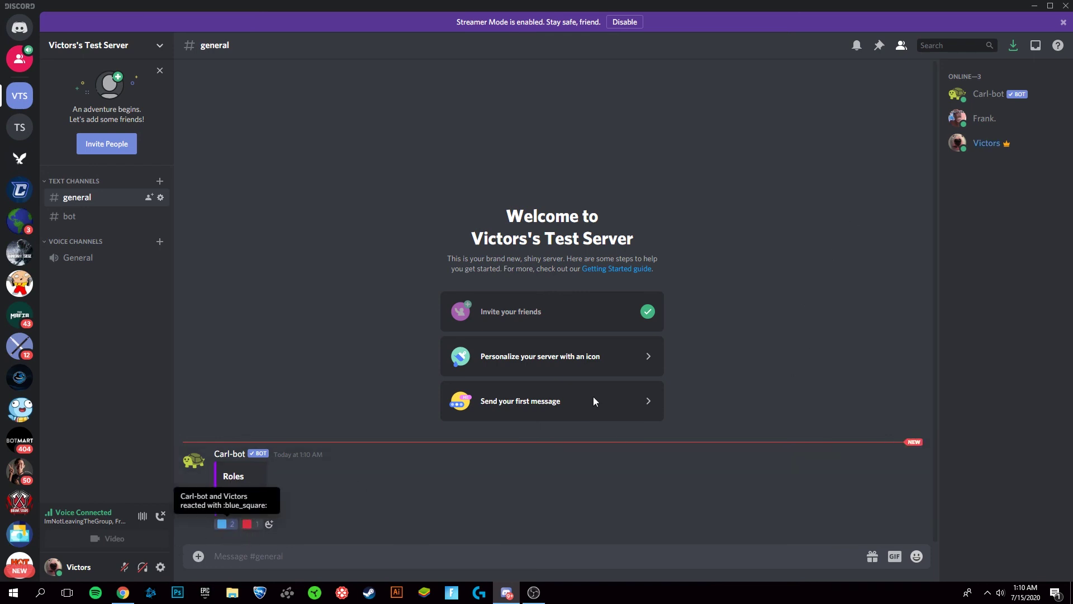
click(1006, 144)
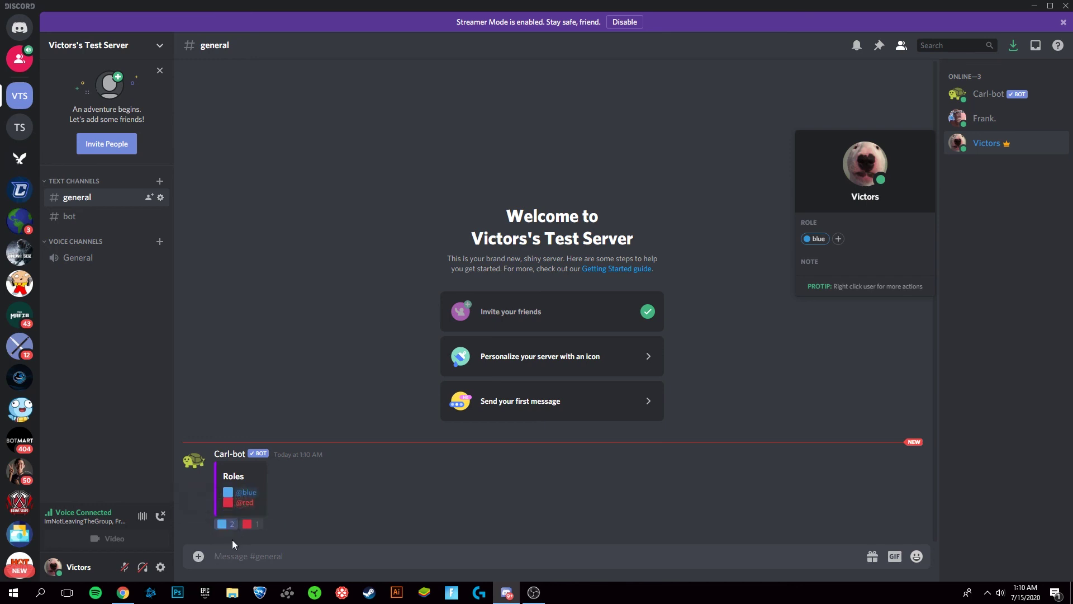
click(250, 525)
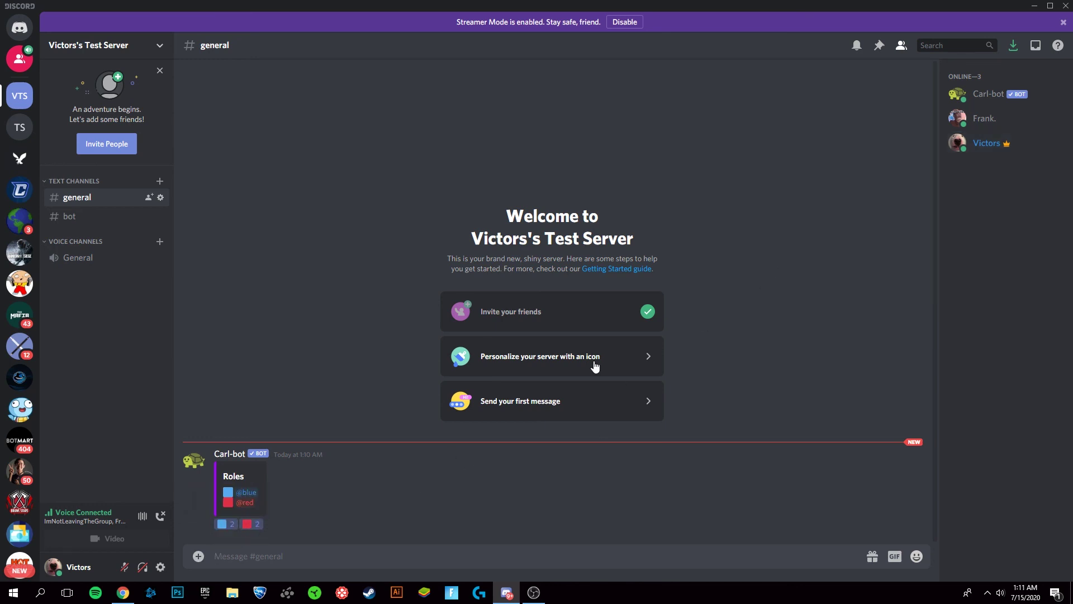
click(1030, 143)
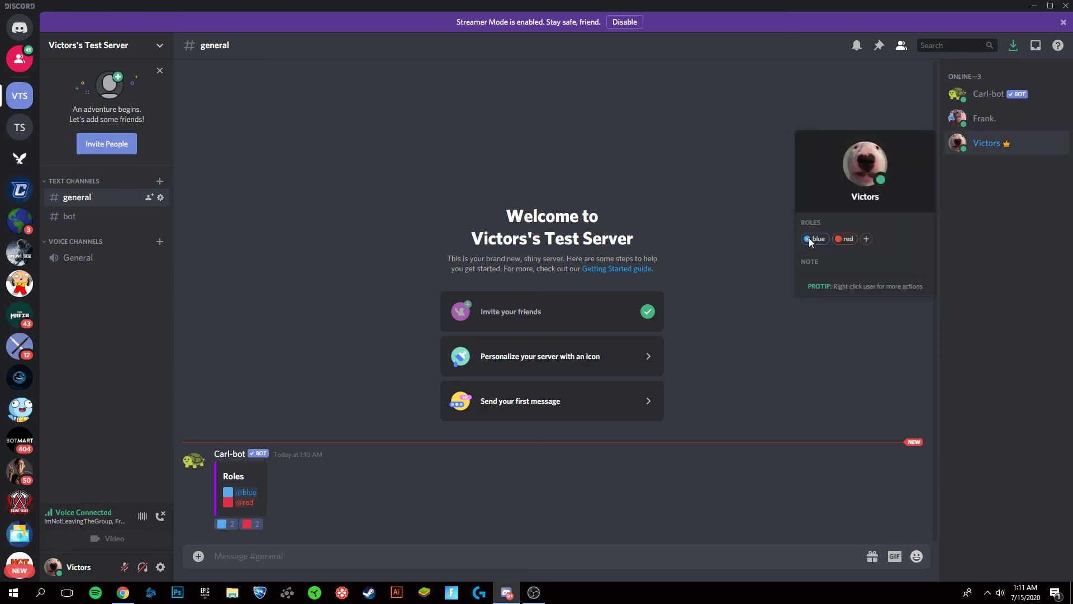
click(222, 524)
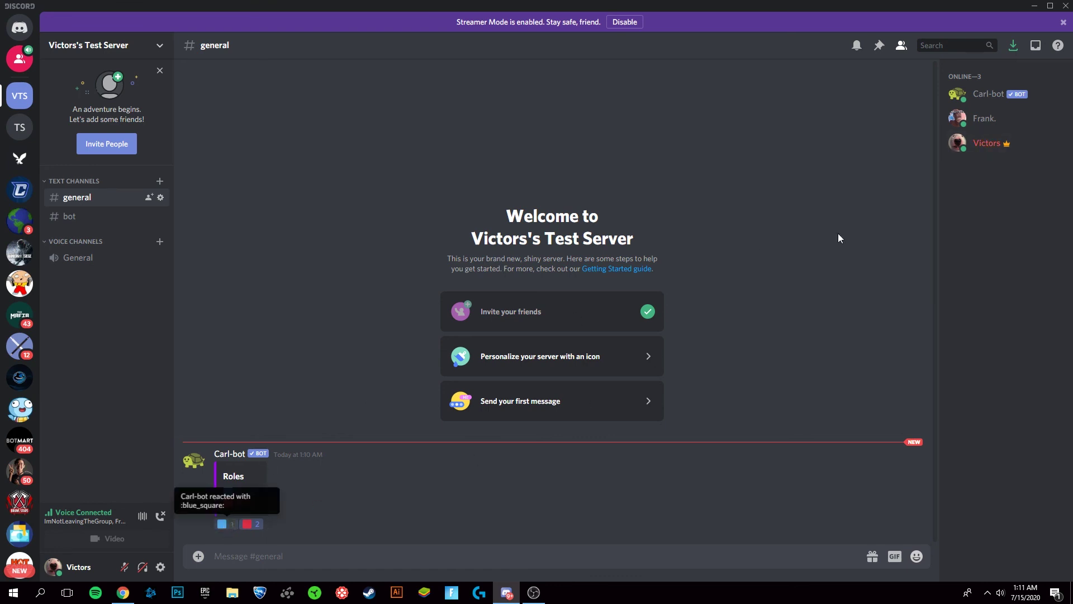
click(1001, 147)
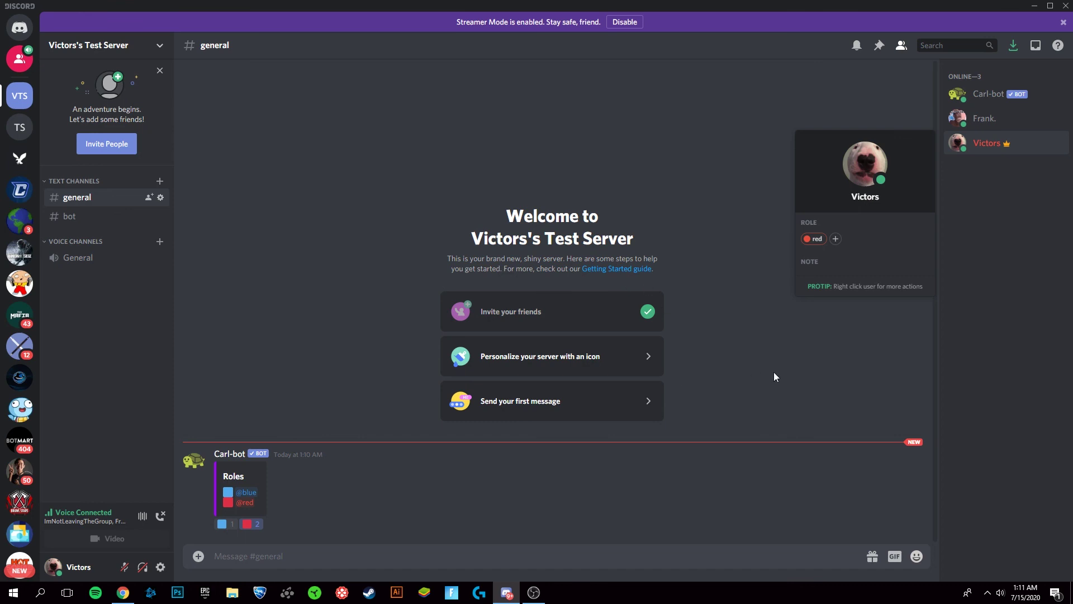
click(753, 478)
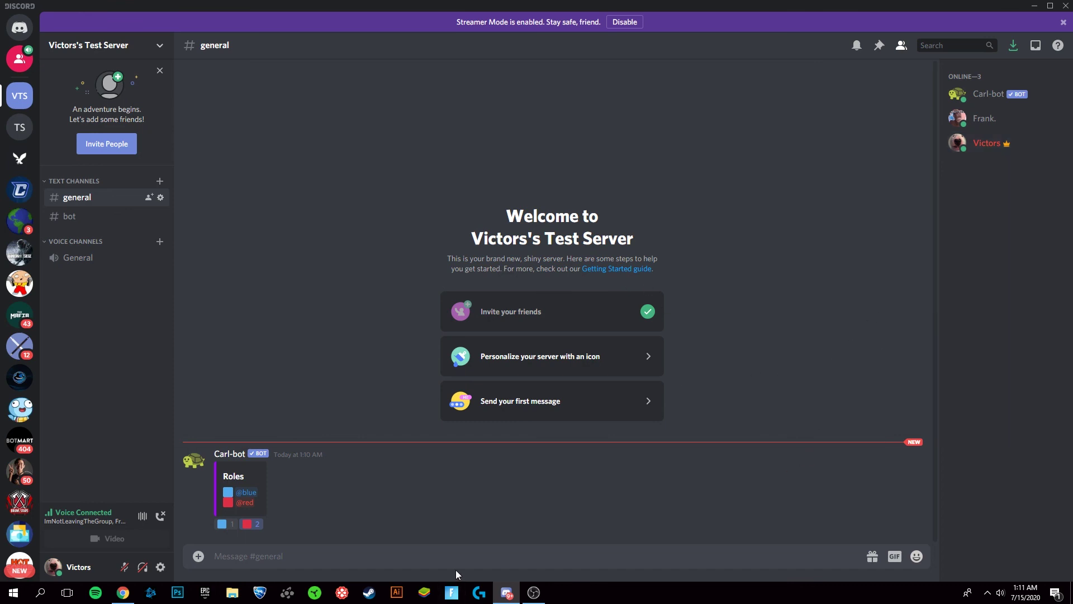